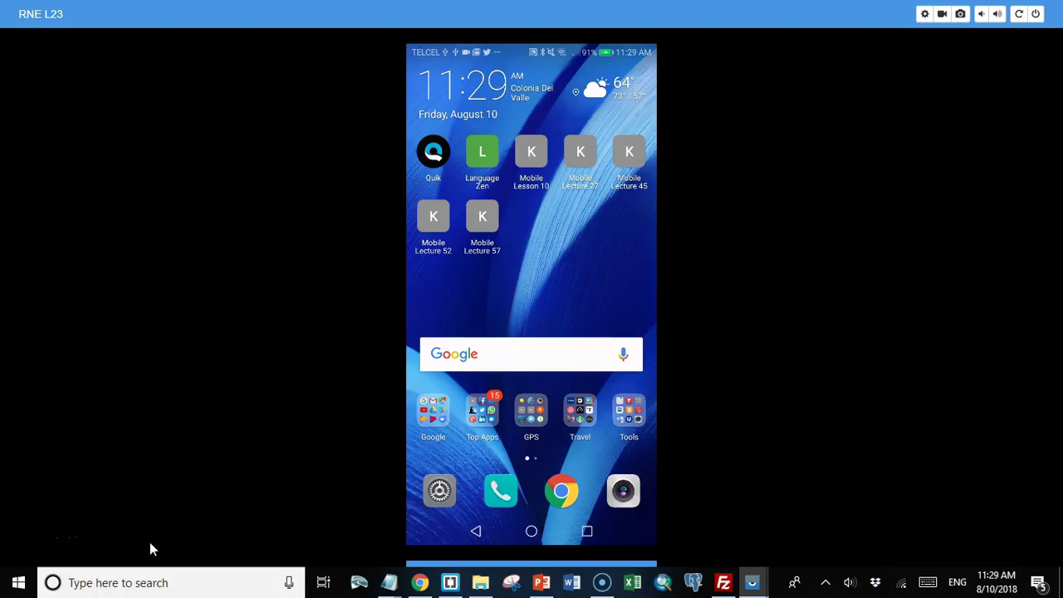
Step: Launch Mobile Lecture 57 from the phone's home screen to reach Korima Geo's Home Page
left_click(131, 515)
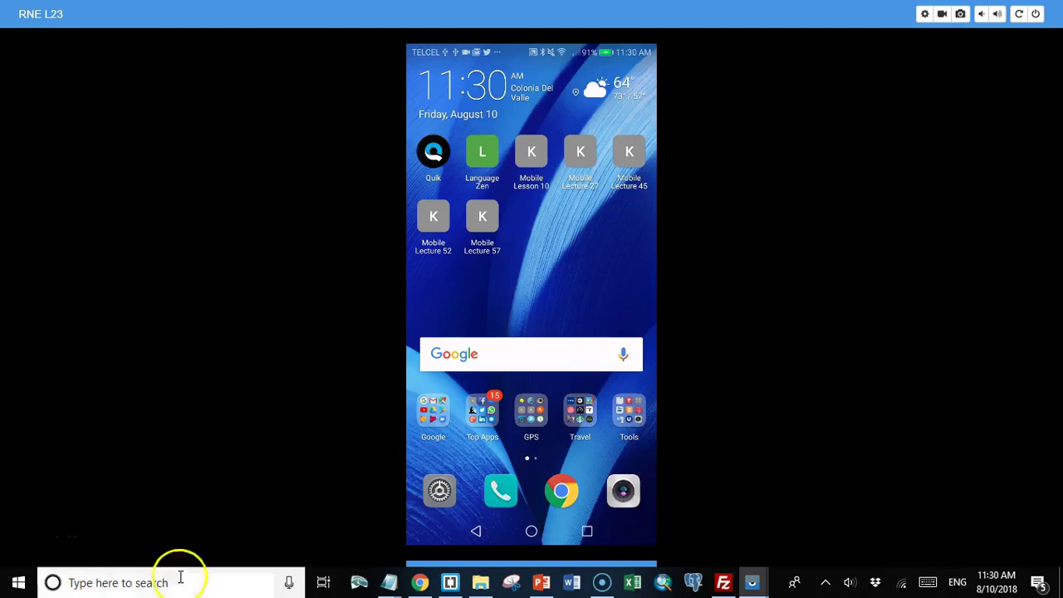
left_click(479, 213)
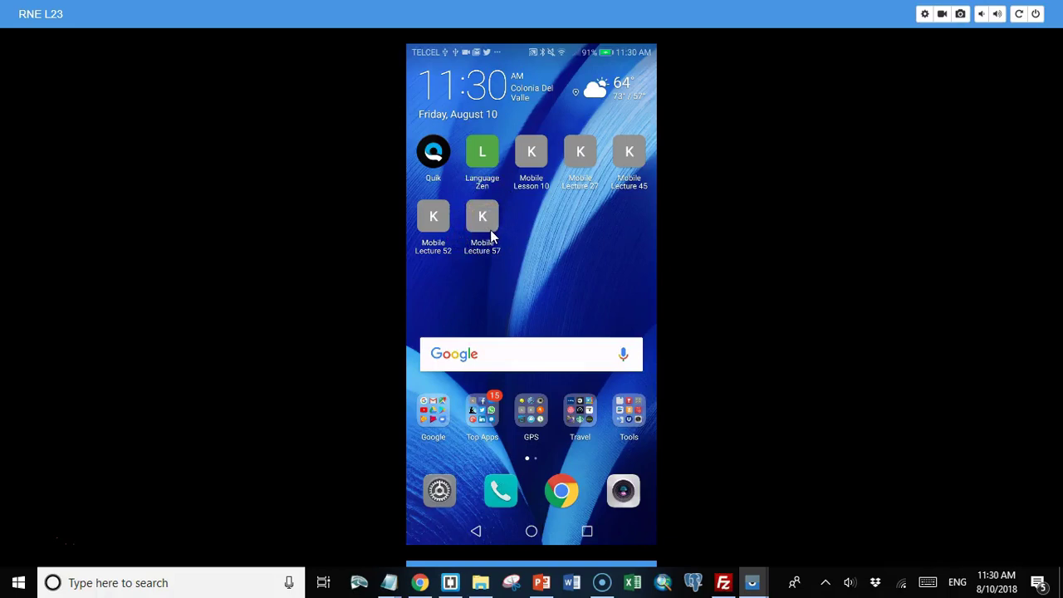
mouse_move(490, 236)
left_mouse_down()
mouse_move(482, 211)
mouse_move(465, 236)
mouse_move(497, 223)
mouse_move(479, 212)
mouse_move(482, 225)
left_mouse_up()
Step: Launch the Mobile Lecture 57 app and adjust the page view
left_click(482, 223)
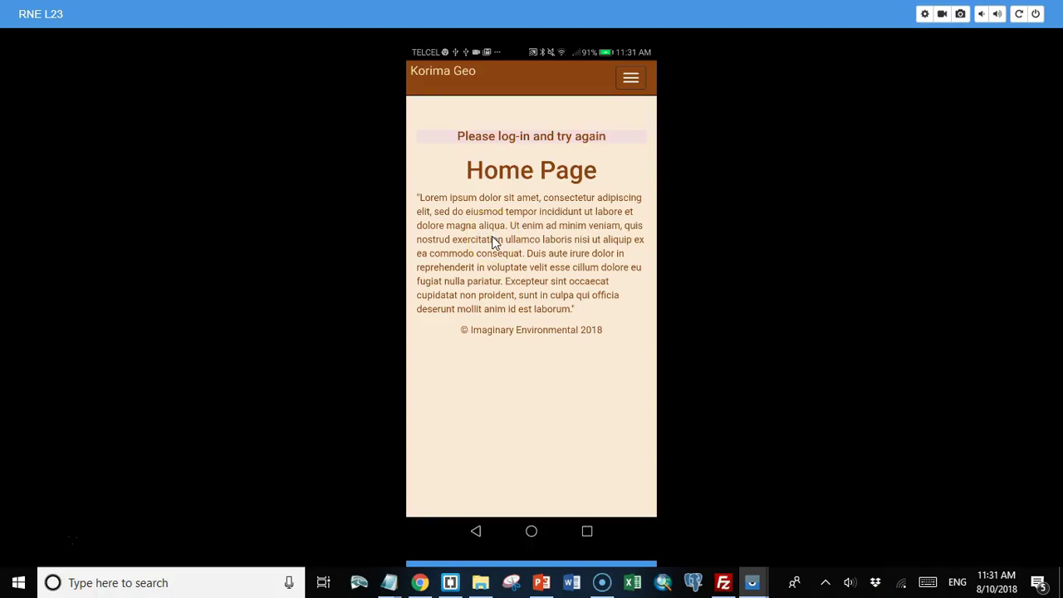
left_click(502, 258)
left_click(370, 286)
left_click(390, 268)
left_click(407, 264)
mouse_move(407, 264)
left_mouse_down()
mouse_move(532, 177)
mouse_move(565, 212)
left_mouse_up()
left_click_drag(594, 152, 629, 91)
Step: Log in from the hamburger menu and scroll the content list to Student Mobile lectures
left_click(629, 80)
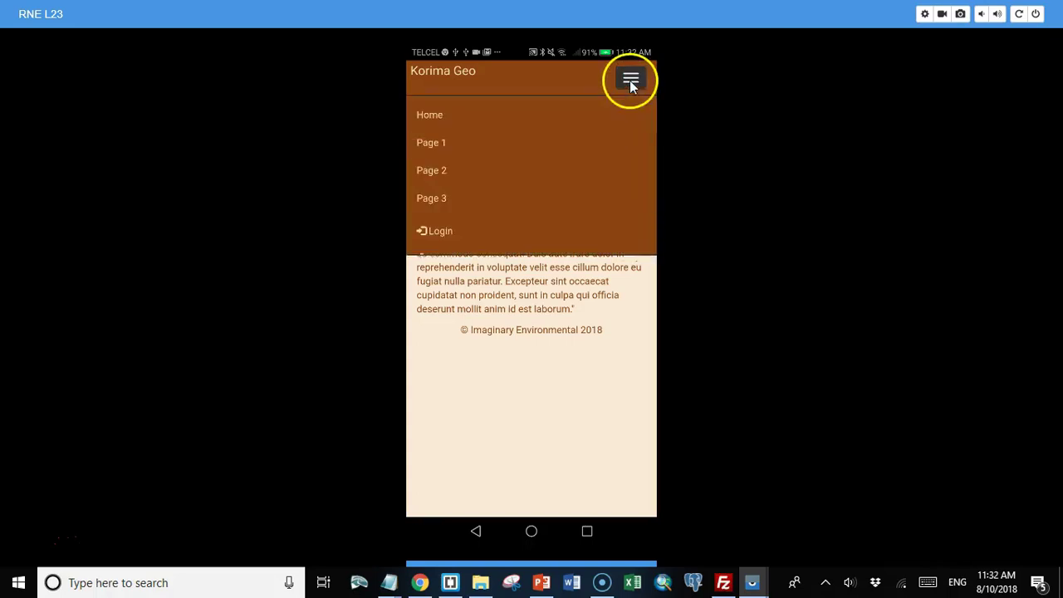
left_click(459, 230)
scroll(520, 248, "down", 1)
scroll(520, 248, "up", 1)
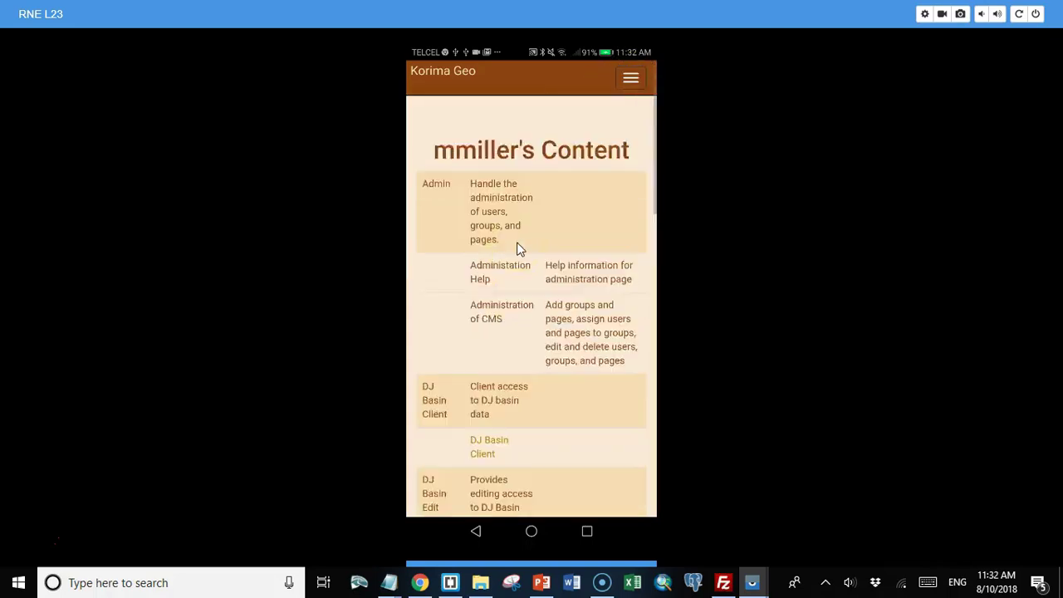
scroll(515, 240, "down", 8)
scroll(501, 226, "down", 2)
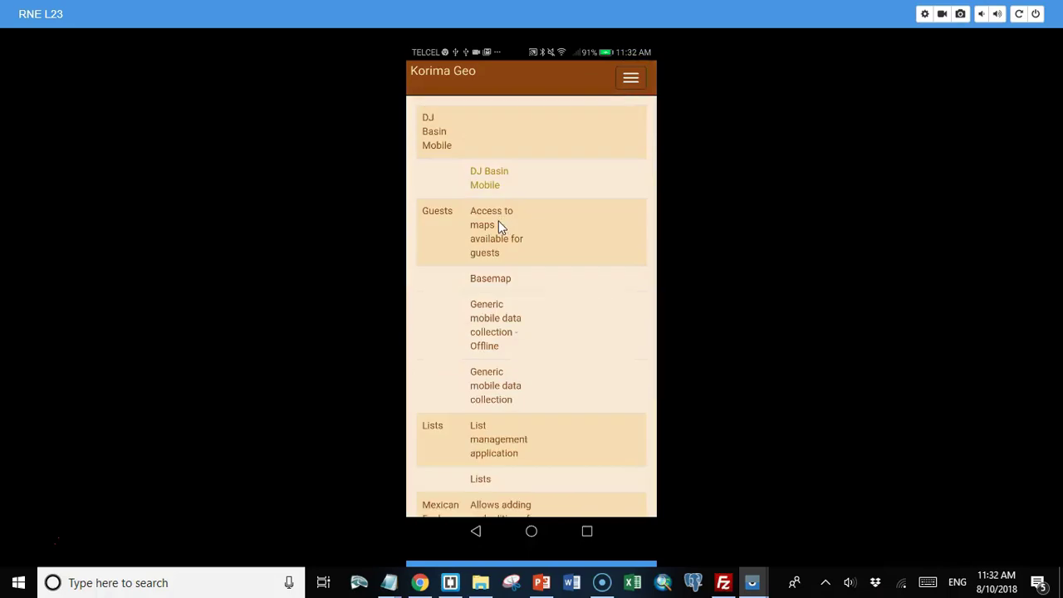
scroll(500, 223, "down", 3)
scroll(498, 222, "down", 5)
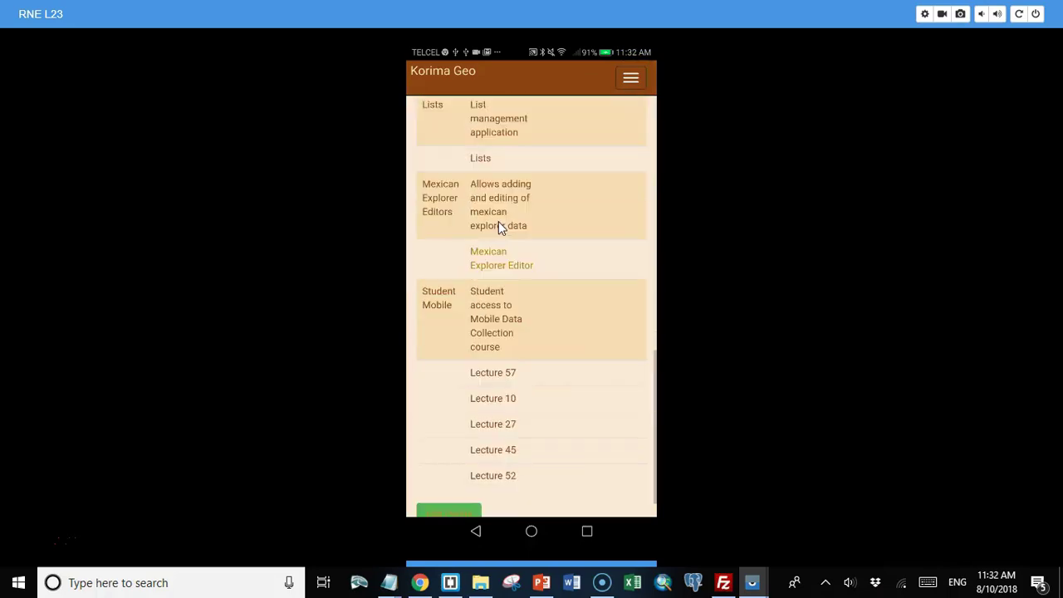
left_click(450, 341)
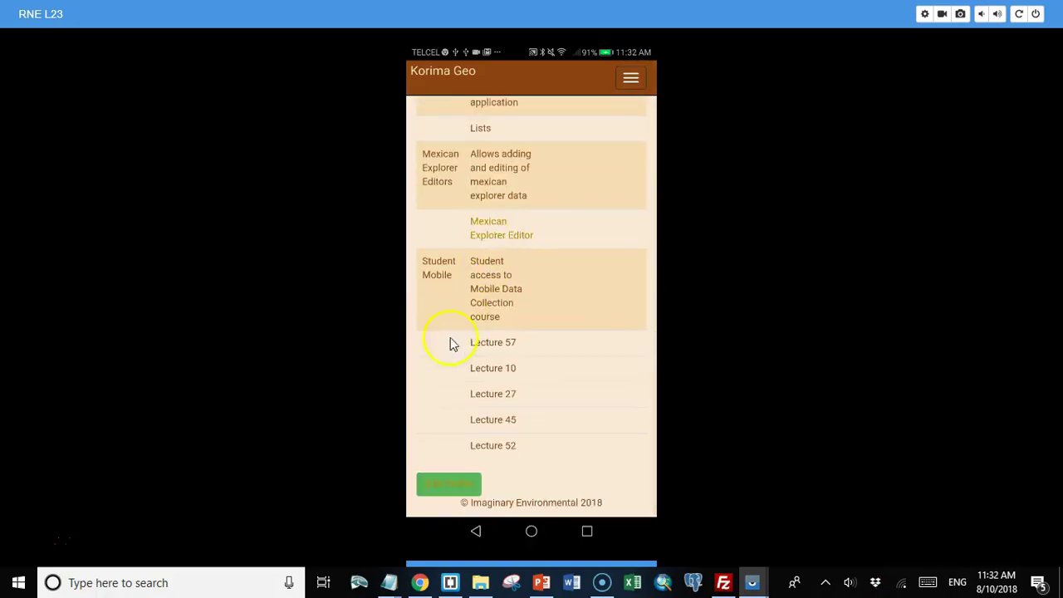
Step: Open the Lecture 57 map and change its basemap from Imagery to Outdoors
left_click(492, 344)
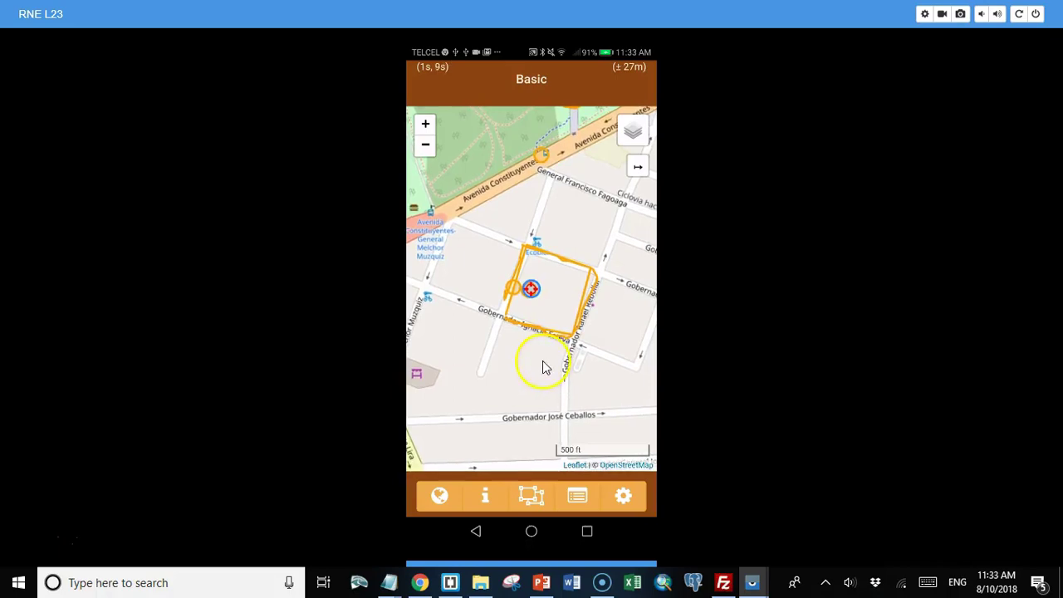
left_click(631, 135)
left_click(568, 172)
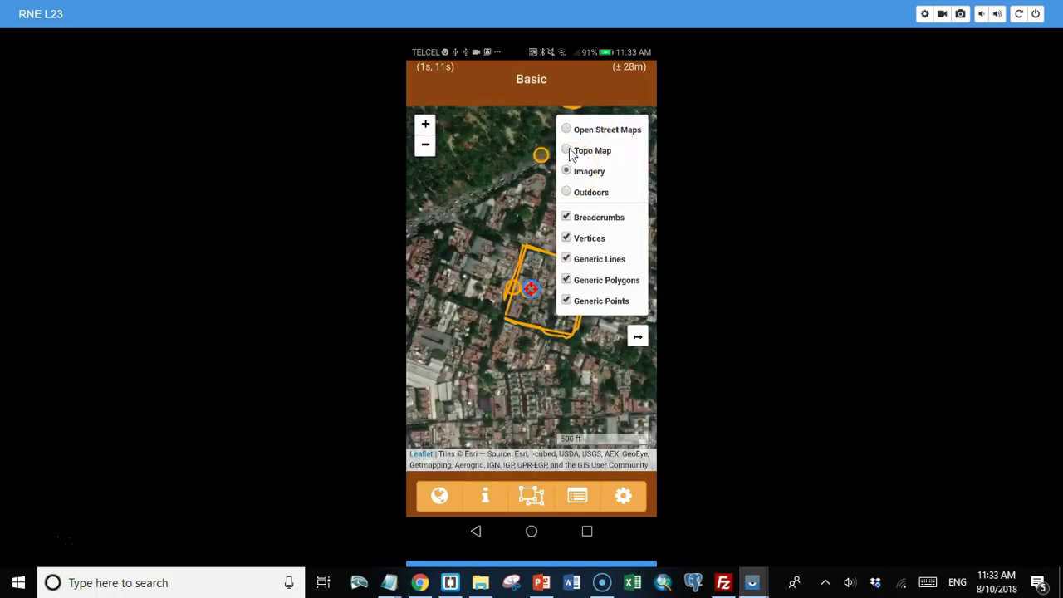
left_click(566, 192)
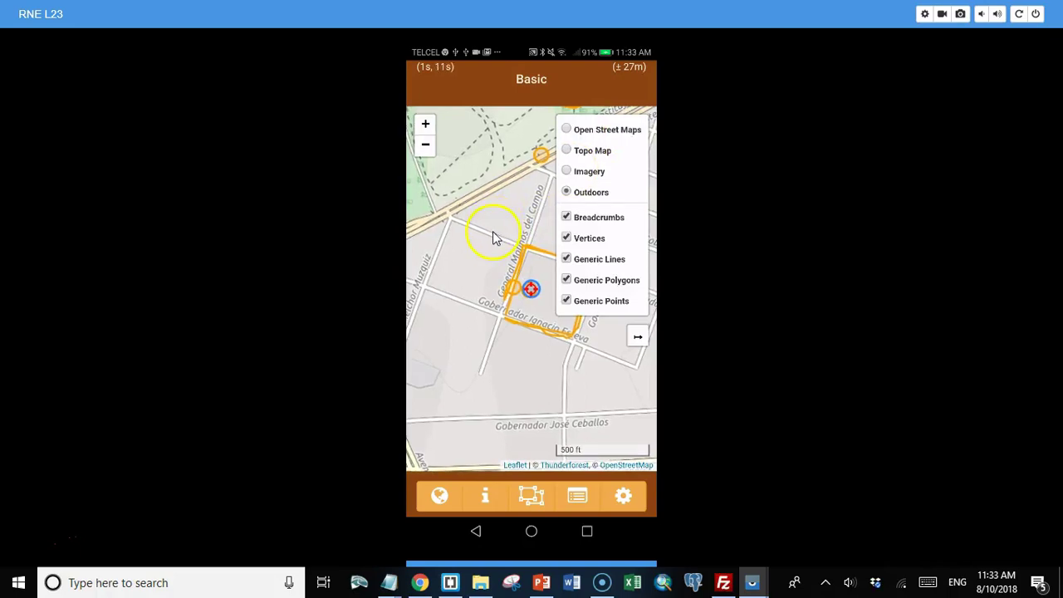
left_click(540, 214)
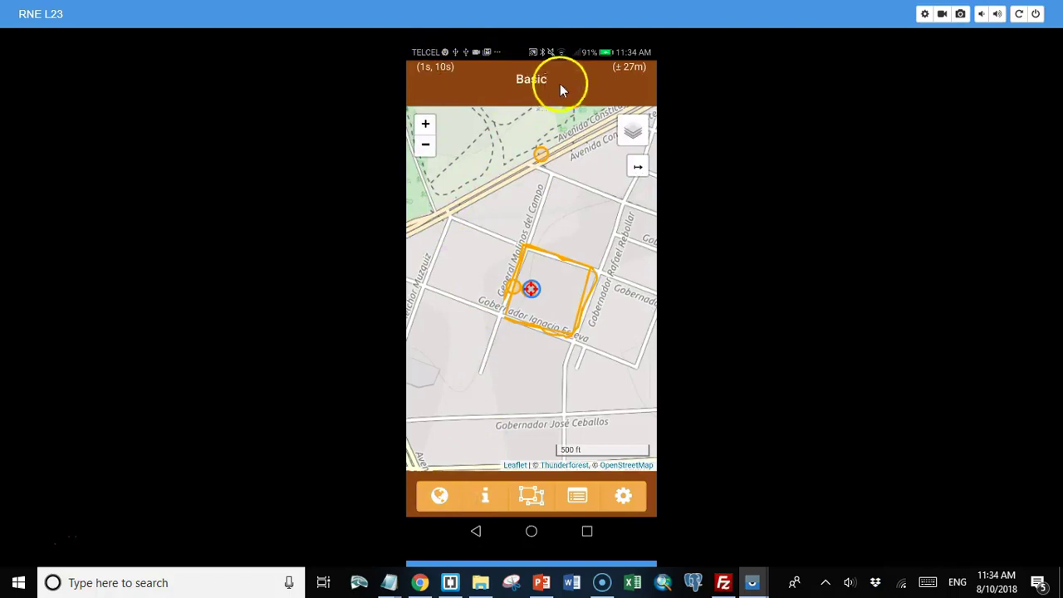
Step: Show the Info page with live current and previous positions, distance, bearing and velocity
left_click(618, 72)
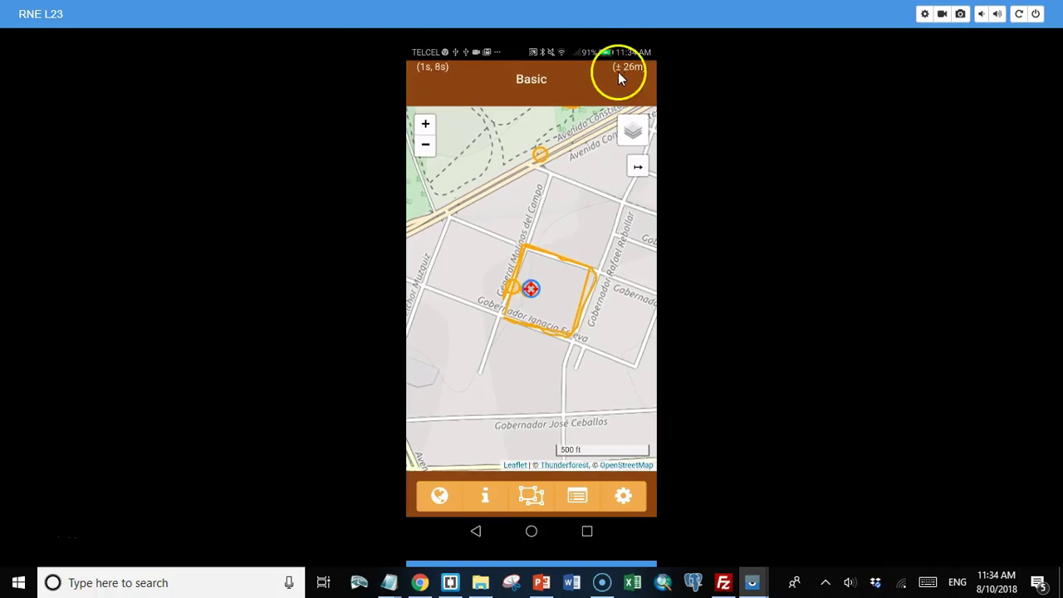
left_click(430, 77)
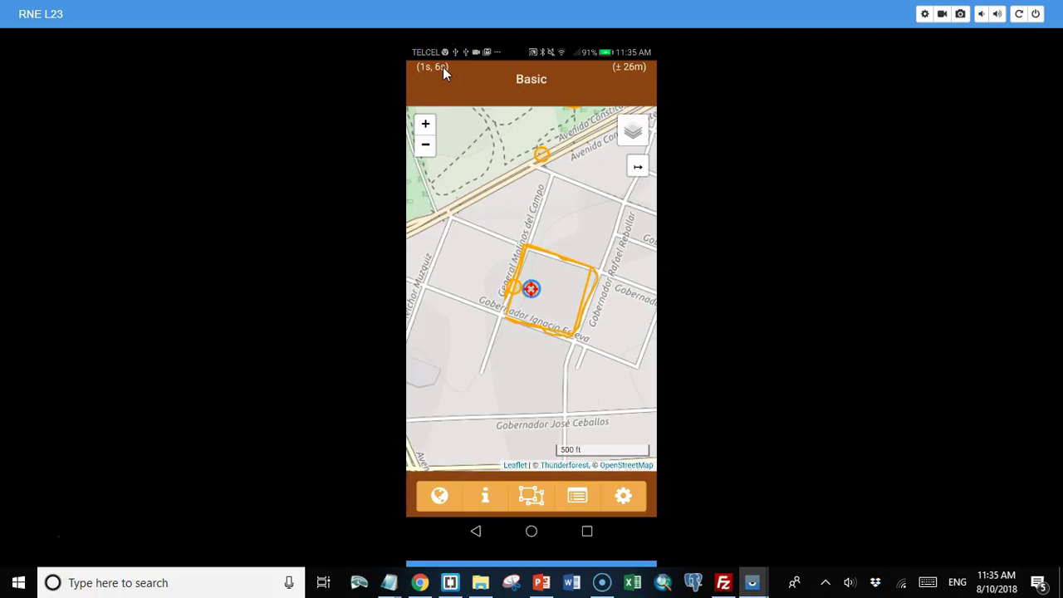
left_click(438, 123)
Step: Open Settings showing Autolocate 3s, Breadcrumbs 10s, Filter 30m and Stream Interval 20s
left_click(486, 496)
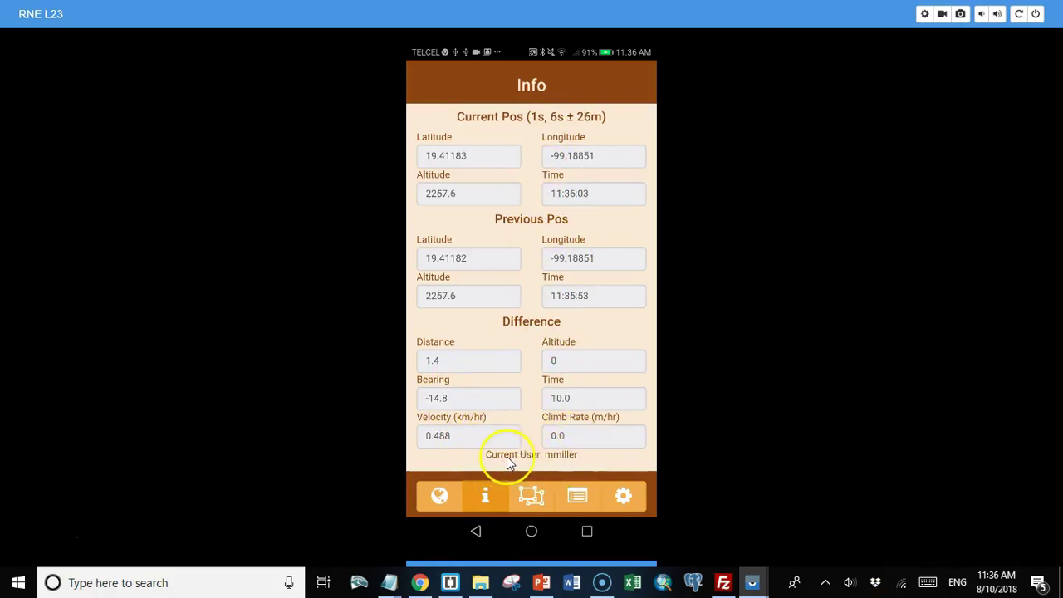
left_click(439, 496)
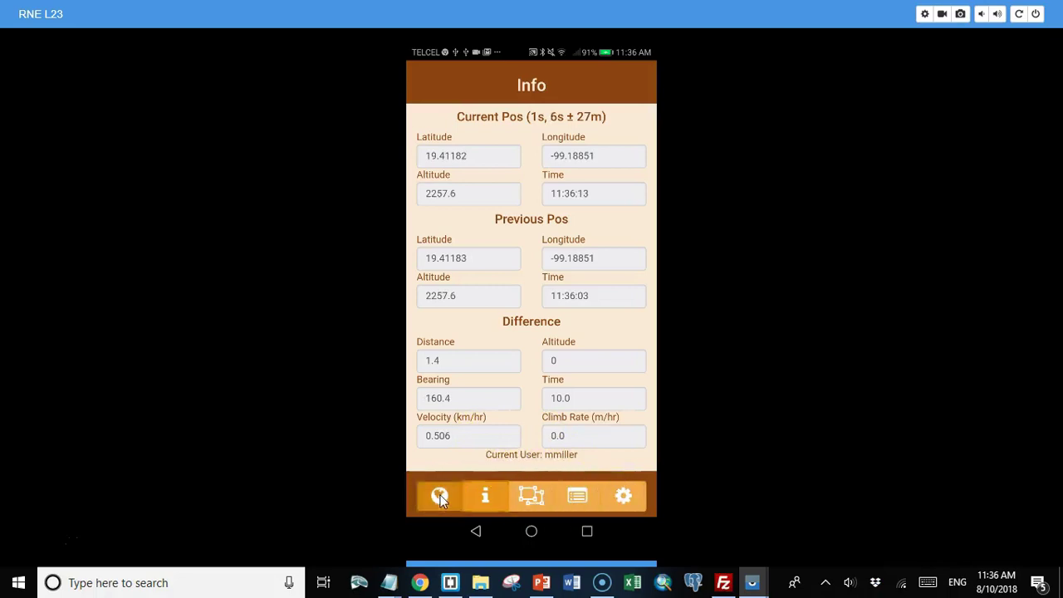
Step: In Settings, switch Breadcrumbs on with a 5-second interval
left_click(623, 496)
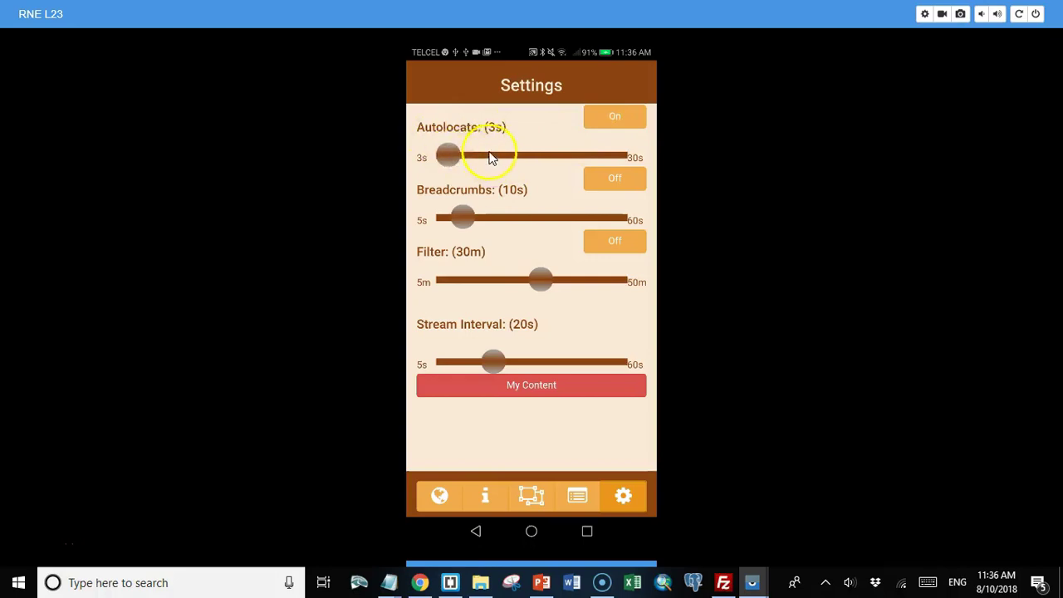
left_click(615, 116)
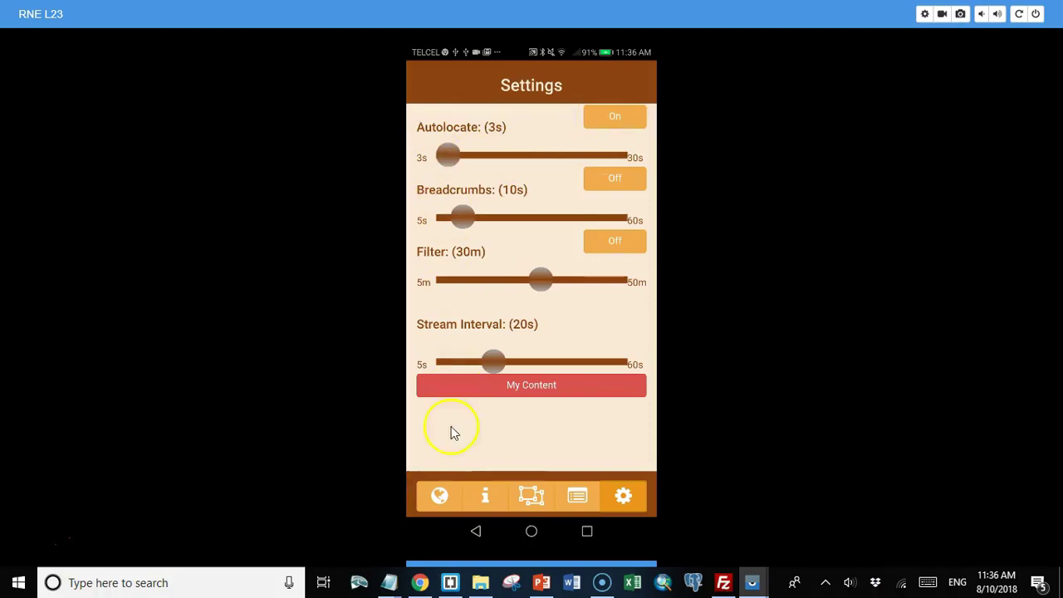
left_click(438, 495)
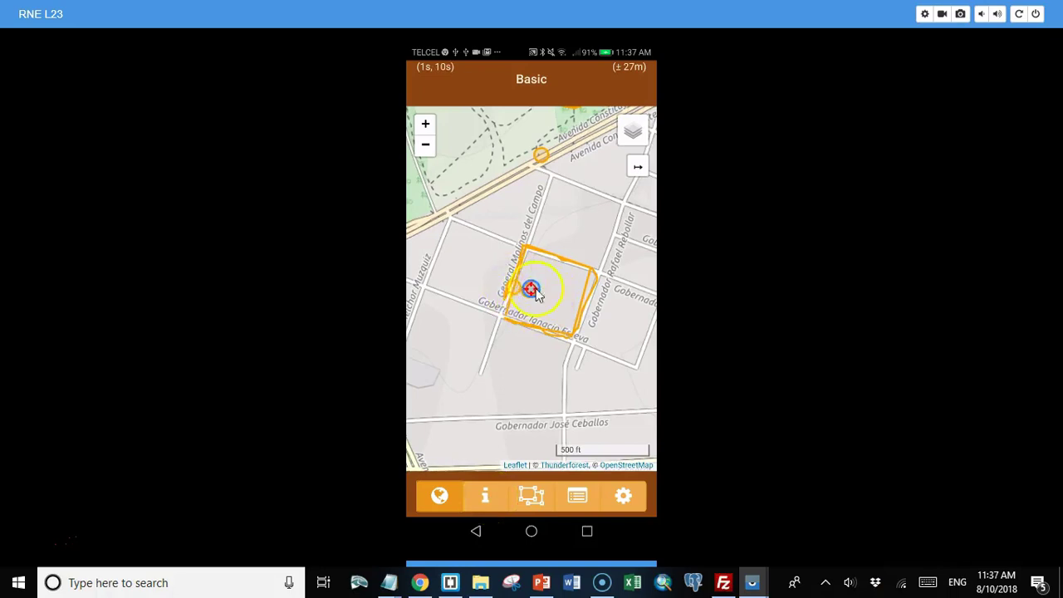
Step: Adjust the Breadcrumbs interval slider in Settings
left_click(627, 506)
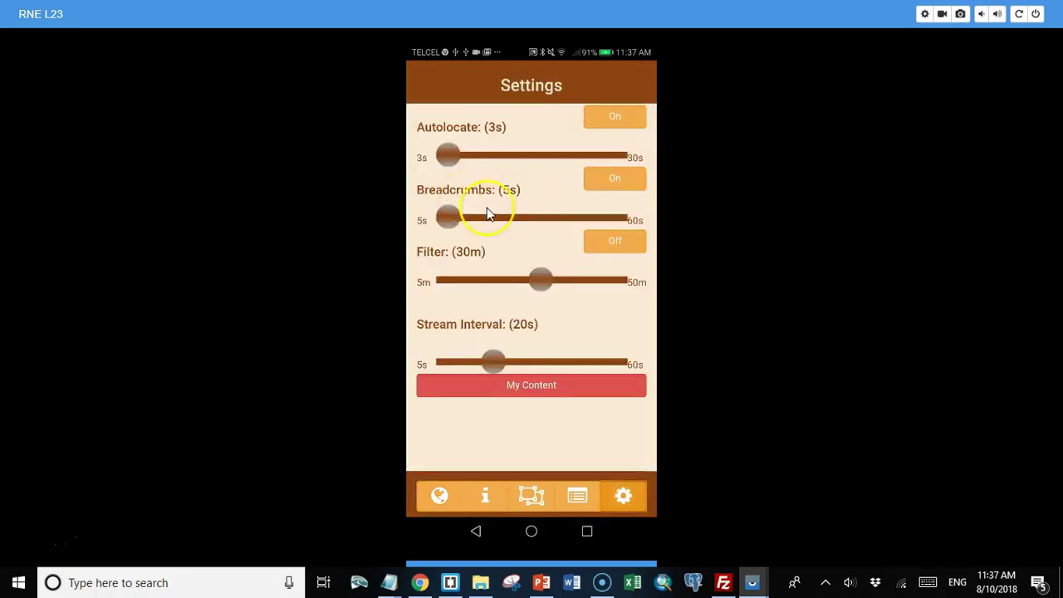
mouse_move(489, 209)
left_mouse_down()
mouse_move(445, 226)
mouse_move(470, 206)
left_mouse_up()
left_click(545, 542)
mouse_move(546, 541)
left_mouse_down()
mouse_move(488, 544)
mouse_move(468, 511)
left_mouse_up()
Step: Return to the Basic map to record breadcrumbs at the live position (±27 m accuracy)
left_click(441, 499)
left_click(561, 363)
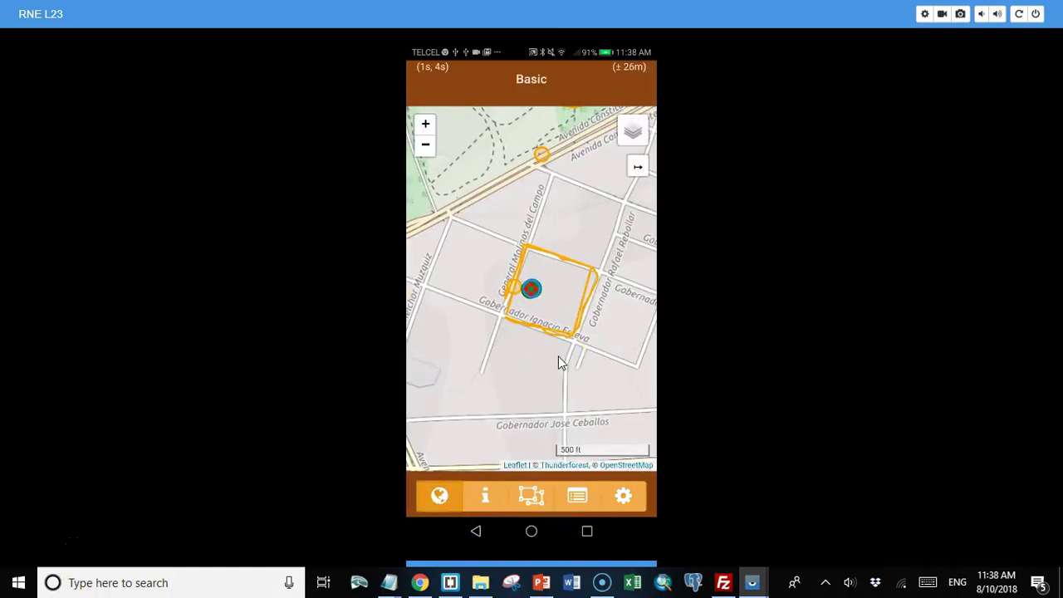
mouse_move(559, 360)
left_mouse_down()
mouse_move(549, 328)
mouse_move(557, 312)
left_mouse_up()
mouse_move(549, 308)
left_mouse_down()
mouse_move(533, 295)
mouse_move(496, 216)
mouse_move(513, 218)
mouse_move(482, 204)
mouse_move(570, 164)
left_mouse_up()
left_click(579, 501)
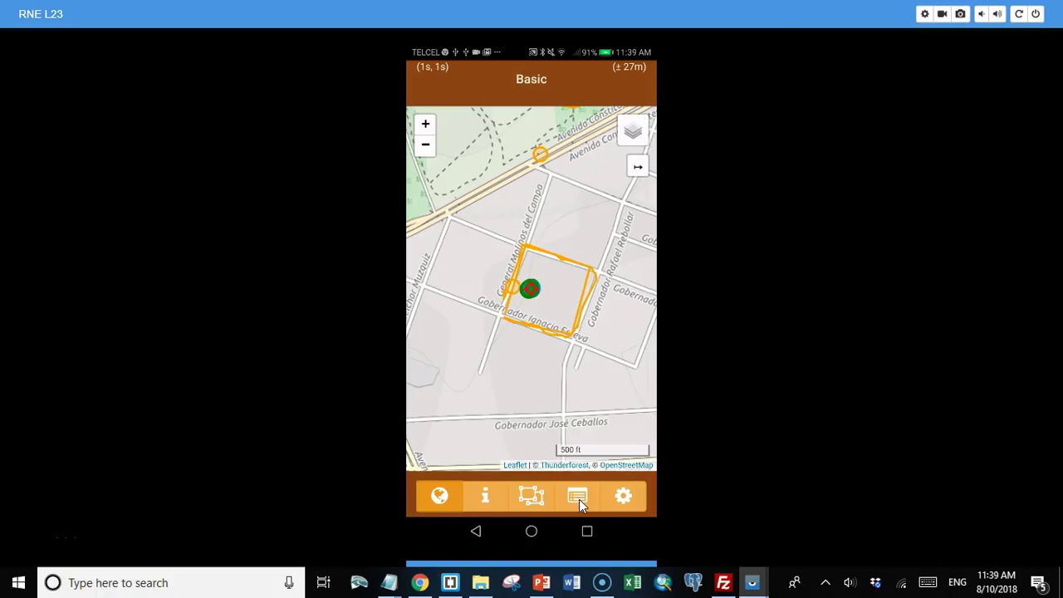
Step: Scroll the Breadcrumb Points list and show point 573 on the map
left_click_drag(574, 316, 546, 220)
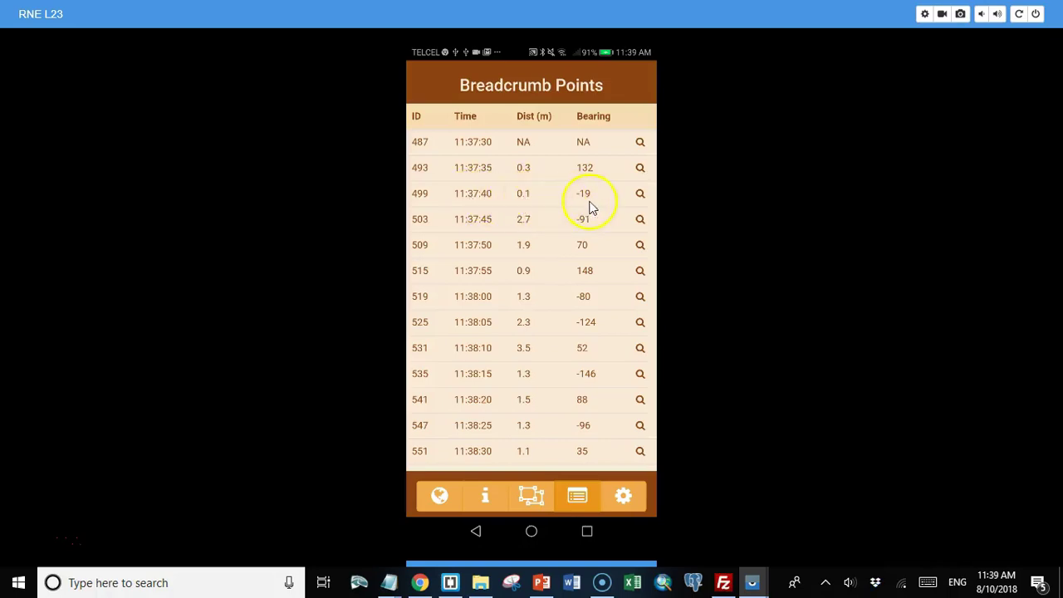
scroll(522, 288, "down", 5)
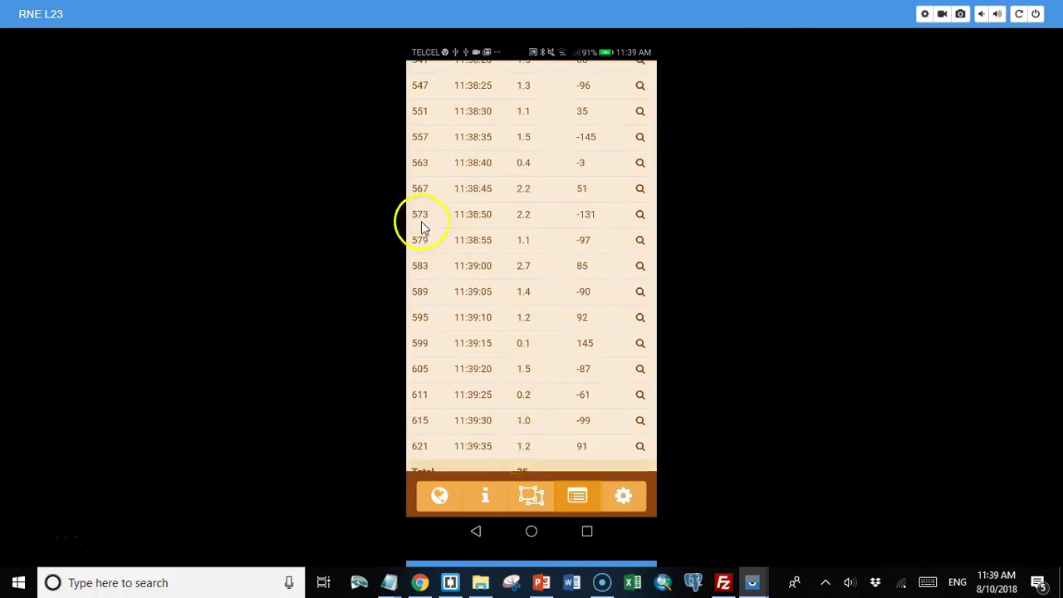
left_click(640, 214)
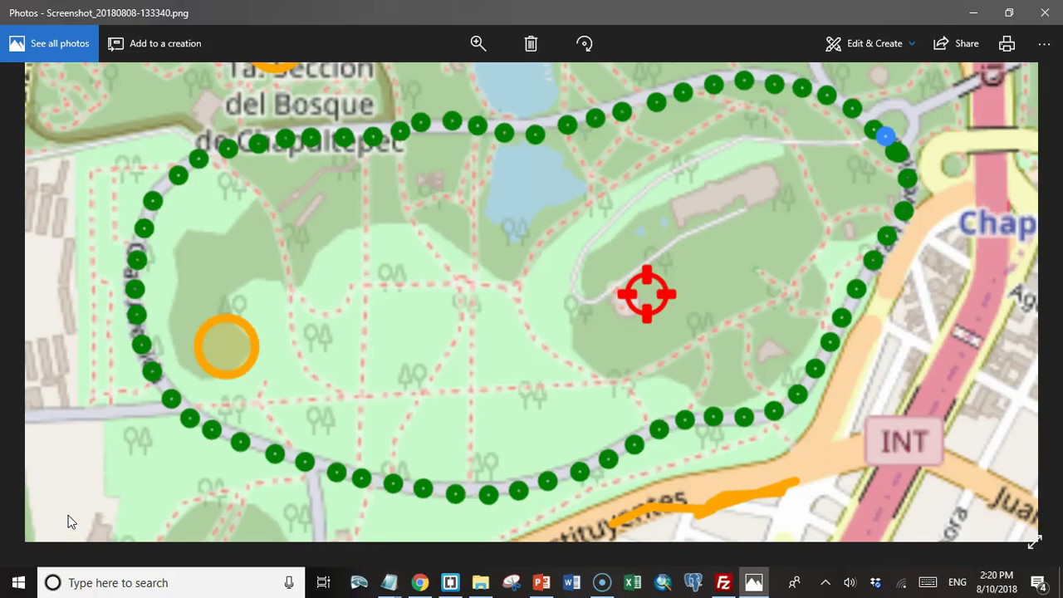
Step: Review the breadcrumb-loop screenshot in Windows Photos, then return to Korima Geo Settings
left_click_drag(71, 521, 32, 540)
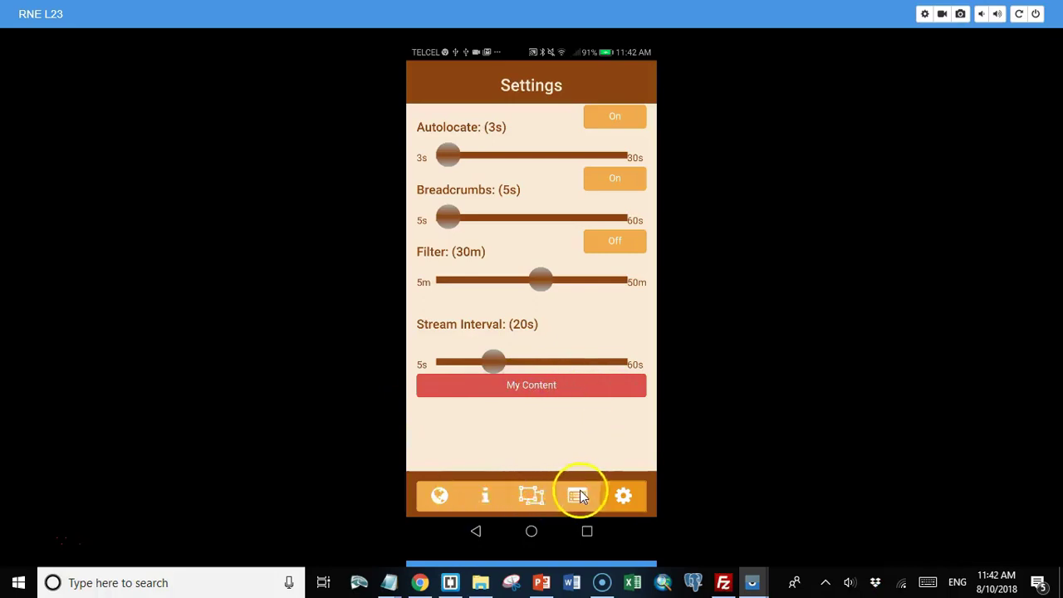
Step: Add a new gen_point record, pre-filled with latitude 19.41181 and longitude -99.18851
left_click(532, 502)
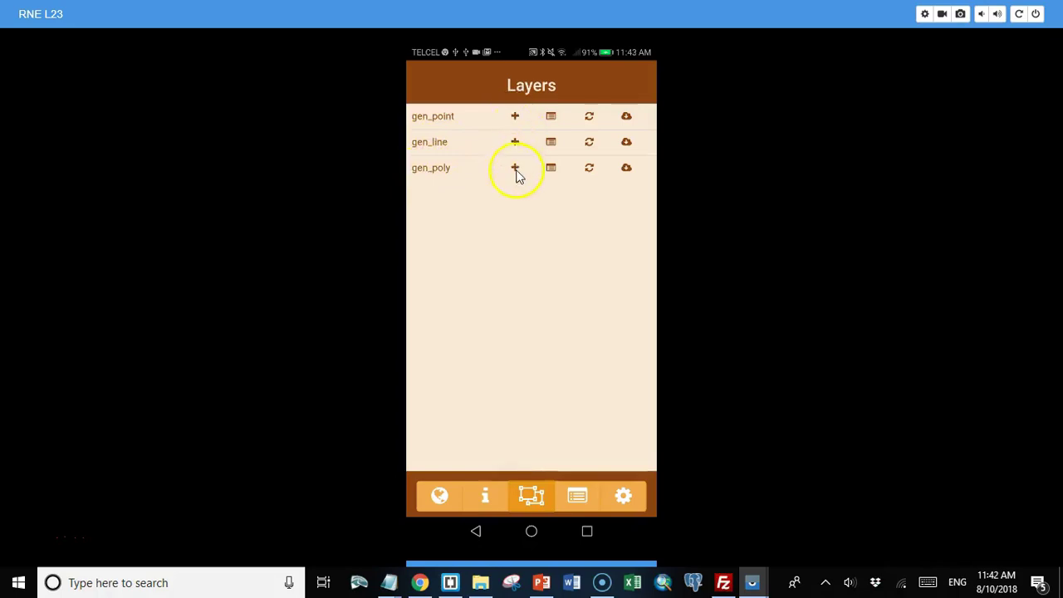
left_click(514, 123)
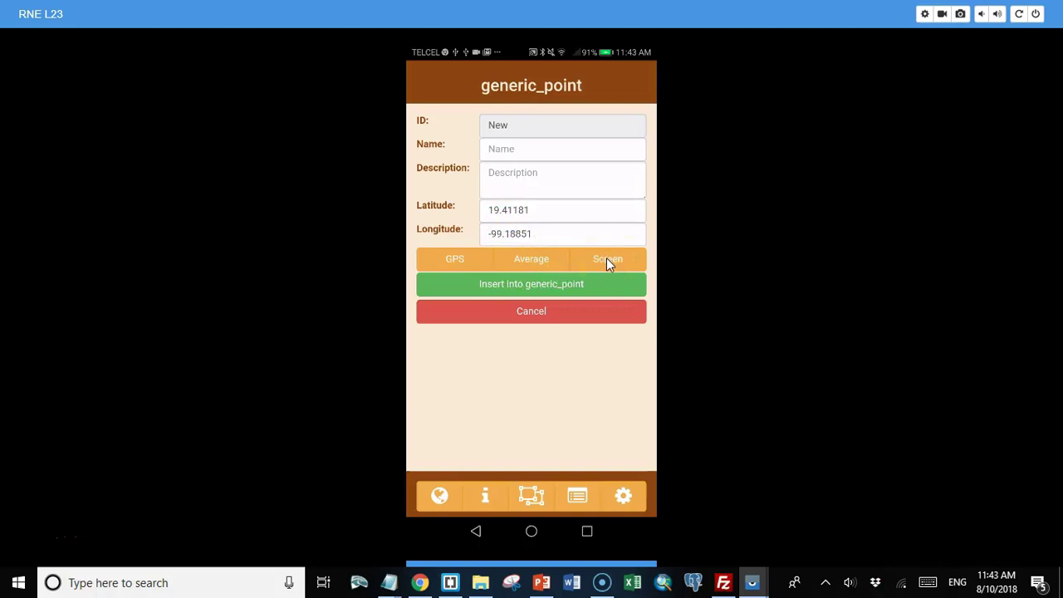
Step: Capture the point's location from the map centre near Avenida Constituyentes (19.41393, -99.18706)
left_click(606, 260)
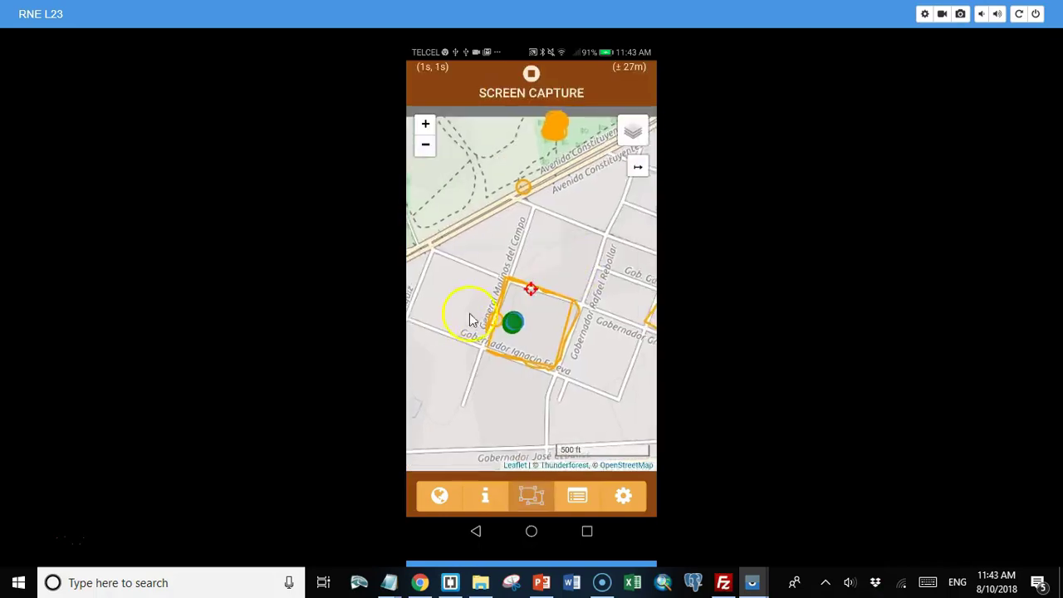
left_click_drag(470, 320, 429, 349)
mouse_move(553, 278)
left_mouse_down()
mouse_move(558, 326)
mouse_move(585, 341)
mouse_move(629, 324)
left_mouse_up()
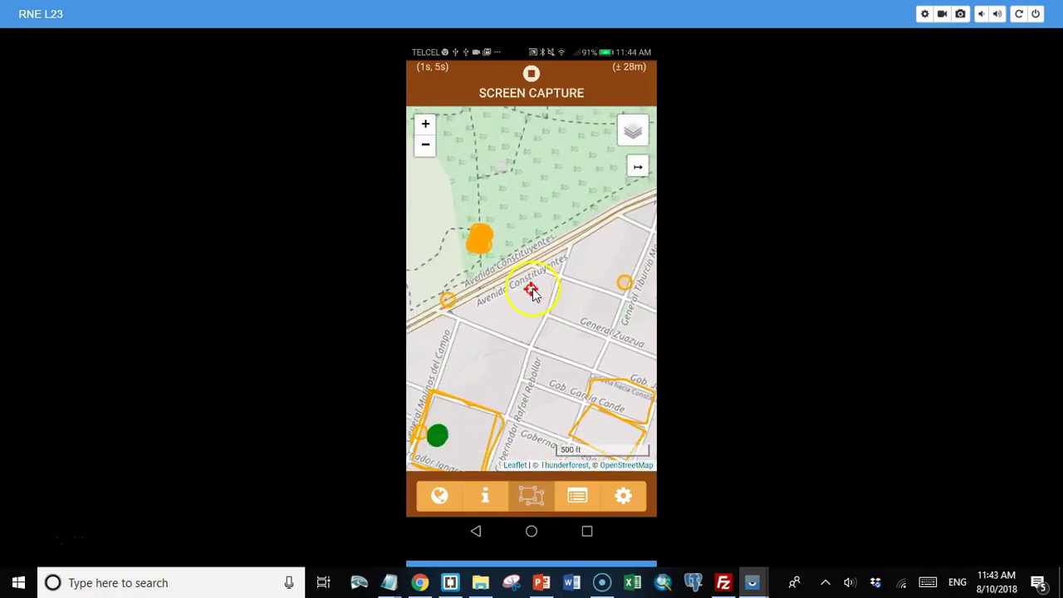
left_click(532, 74)
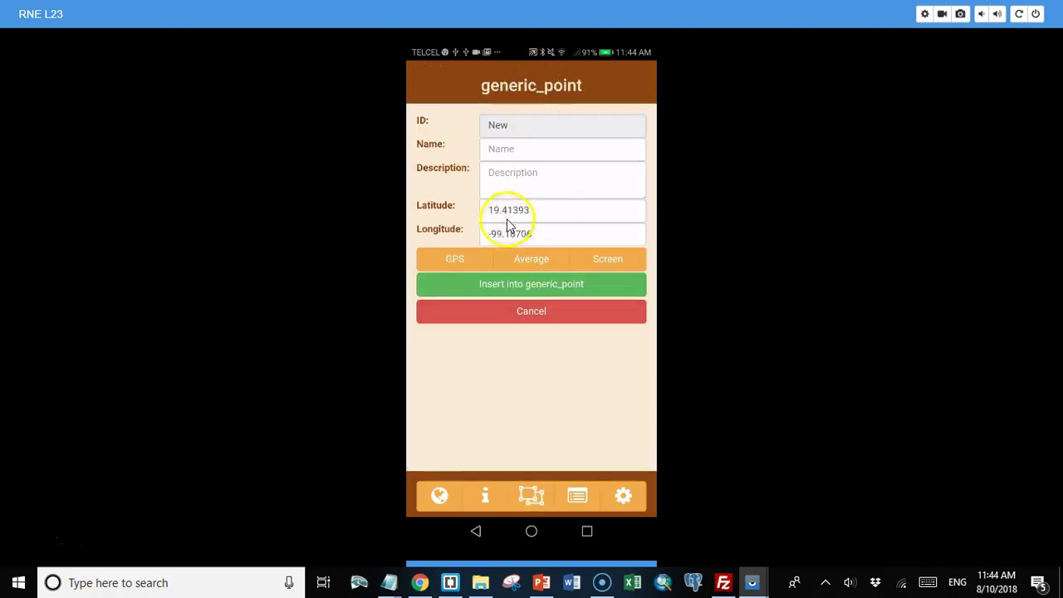
Step: Name the point 'Test', insert it into generic_point and acknowledge the record-added message
left_click(501, 149)
type("Test")
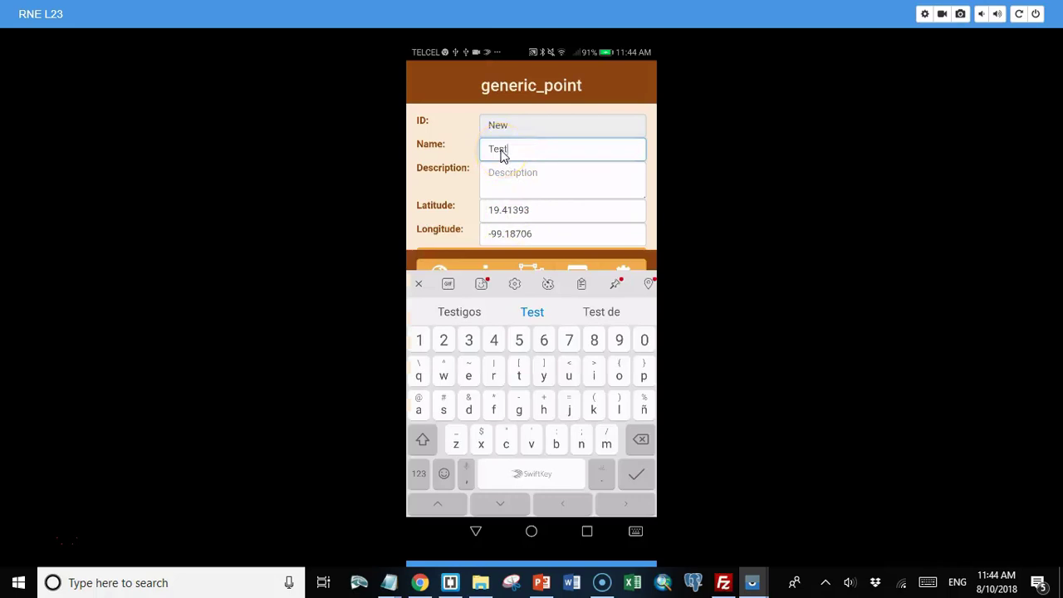
left_click_drag(487, 195, 523, 146)
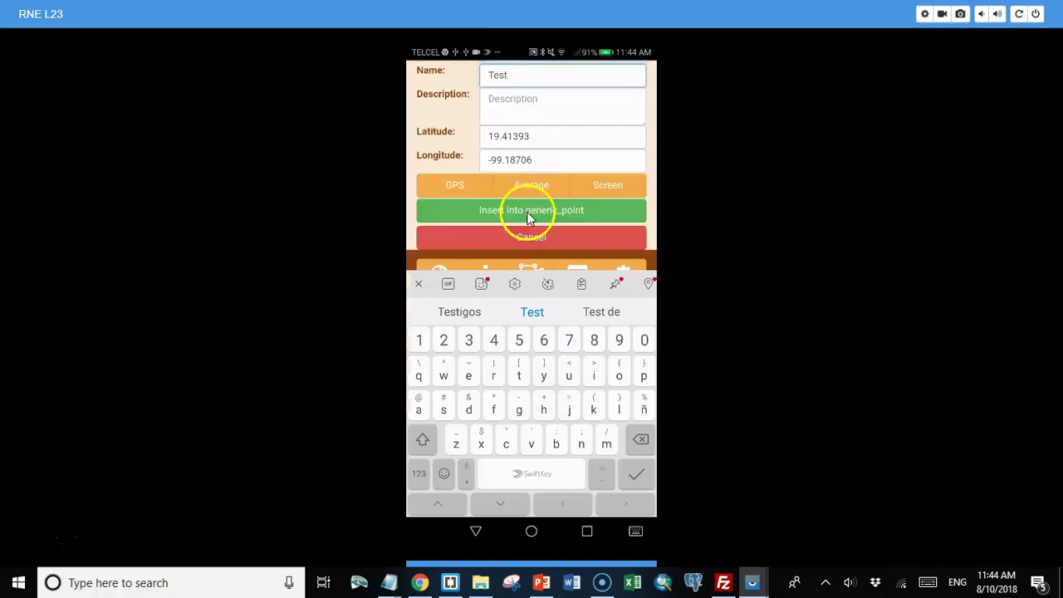
left_click(528, 215)
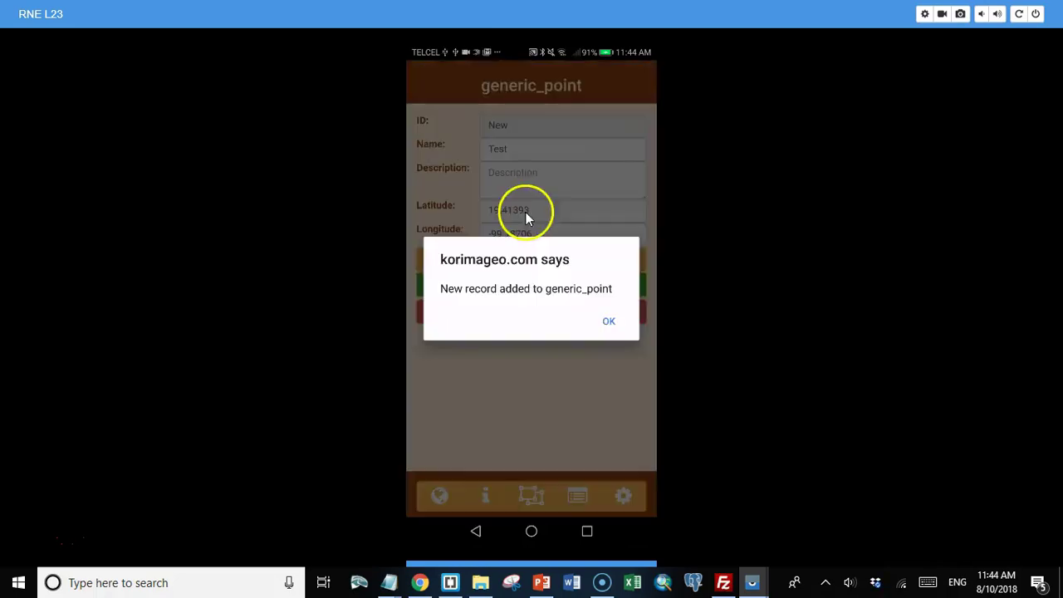
left_click(610, 325)
Step: Open the generic_point records table, view record 60 'Test' on the map, and return to the table
left_click(531, 494)
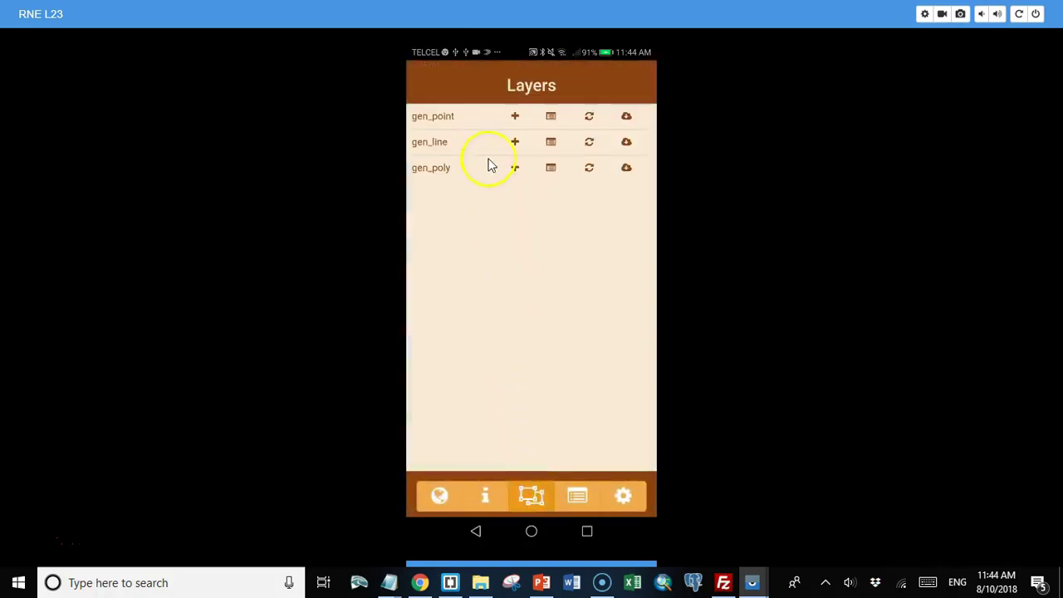
left_click(552, 117)
left_click(443, 181)
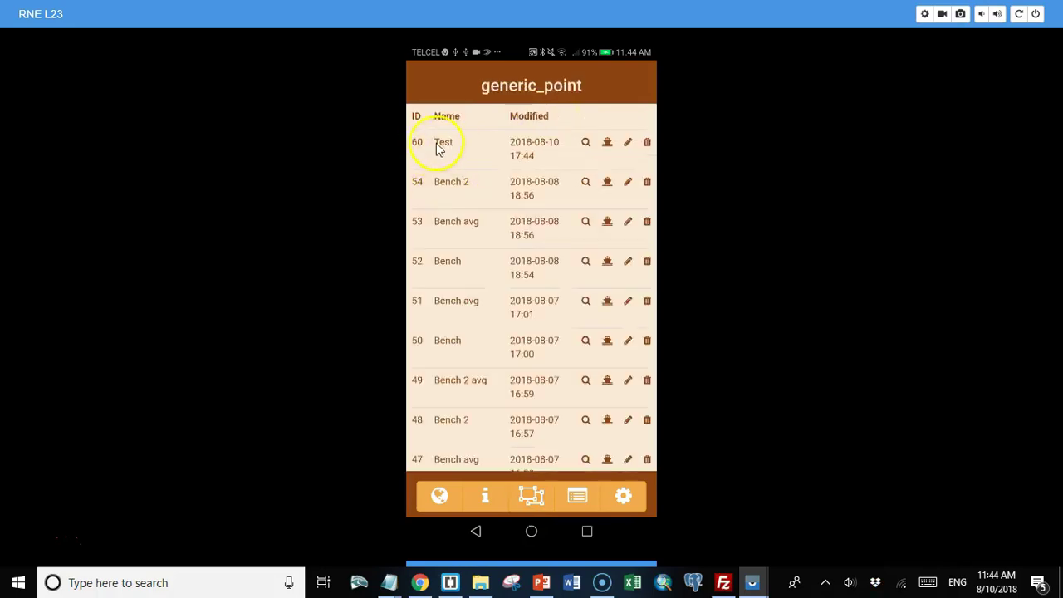
left_click(586, 143)
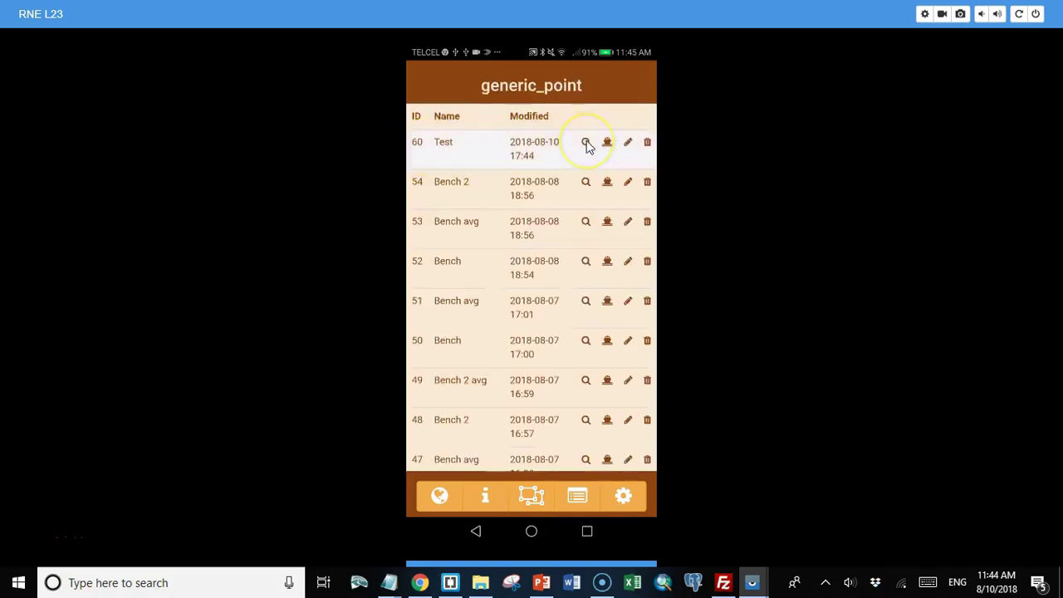
right_click(542, 292)
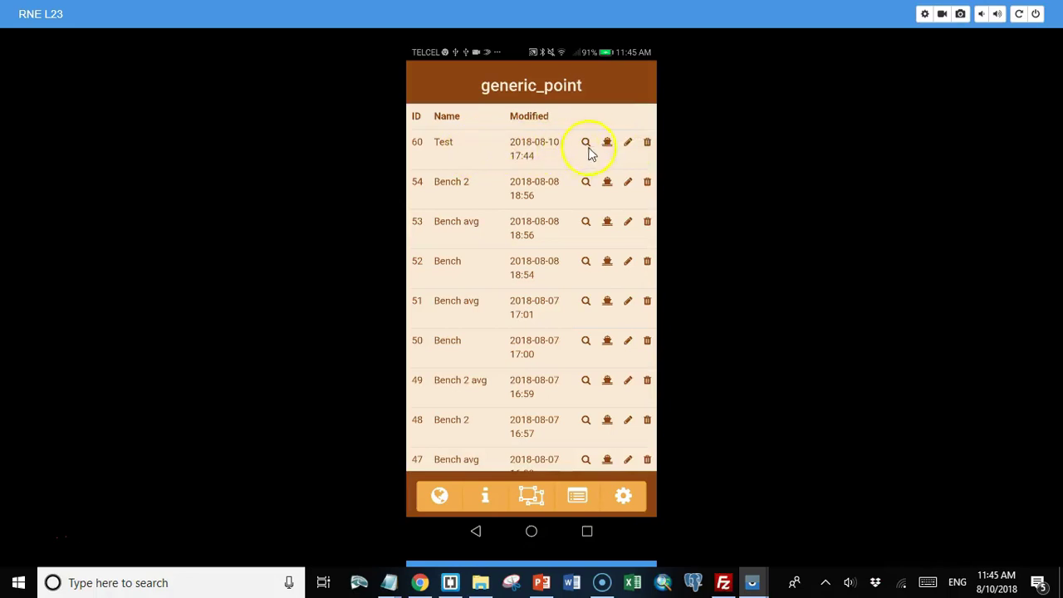
Step: Follow the route to the Test point, about 283 m away at 32°, recentred on the current location
left_click(607, 146)
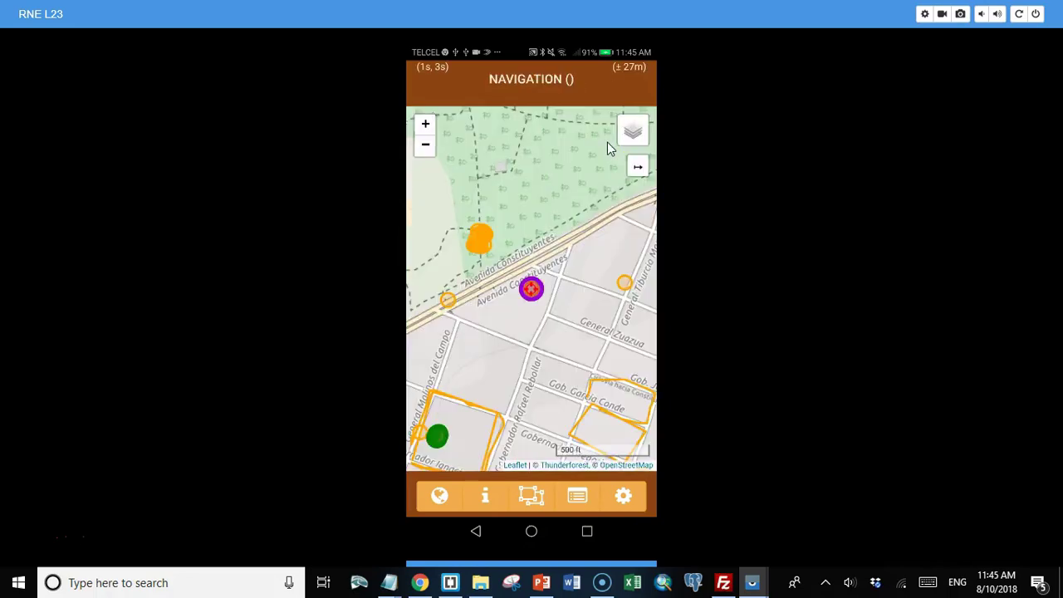
left_click(595, 160)
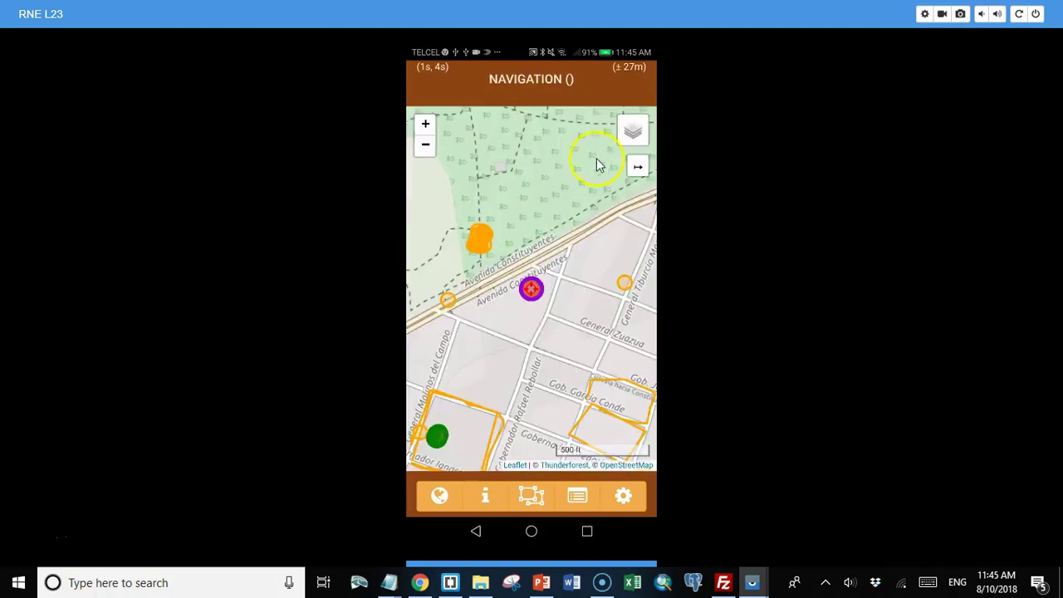
left_click(543, 277)
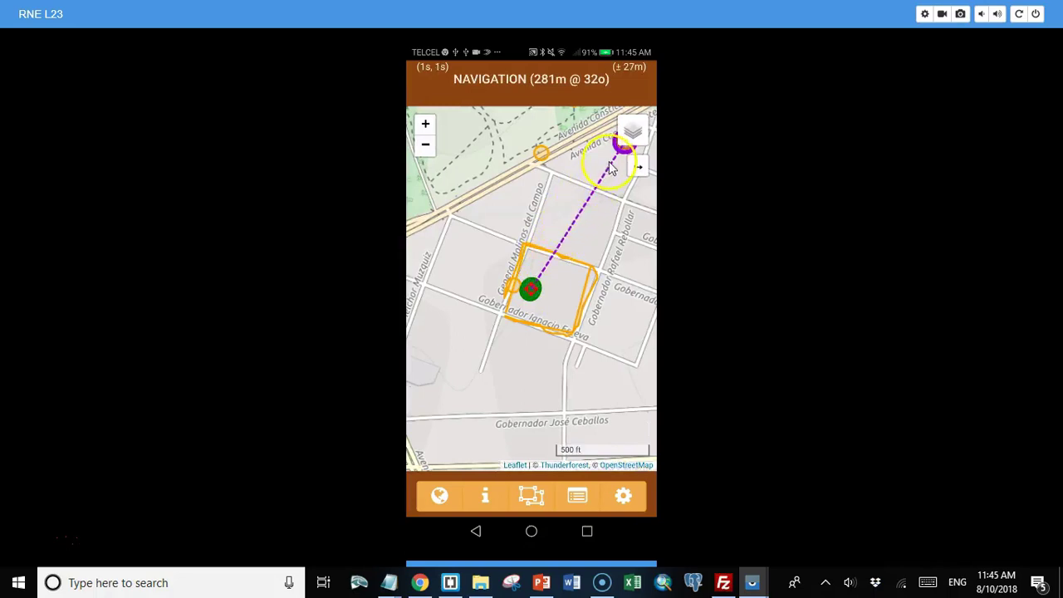
left_click(542, 277)
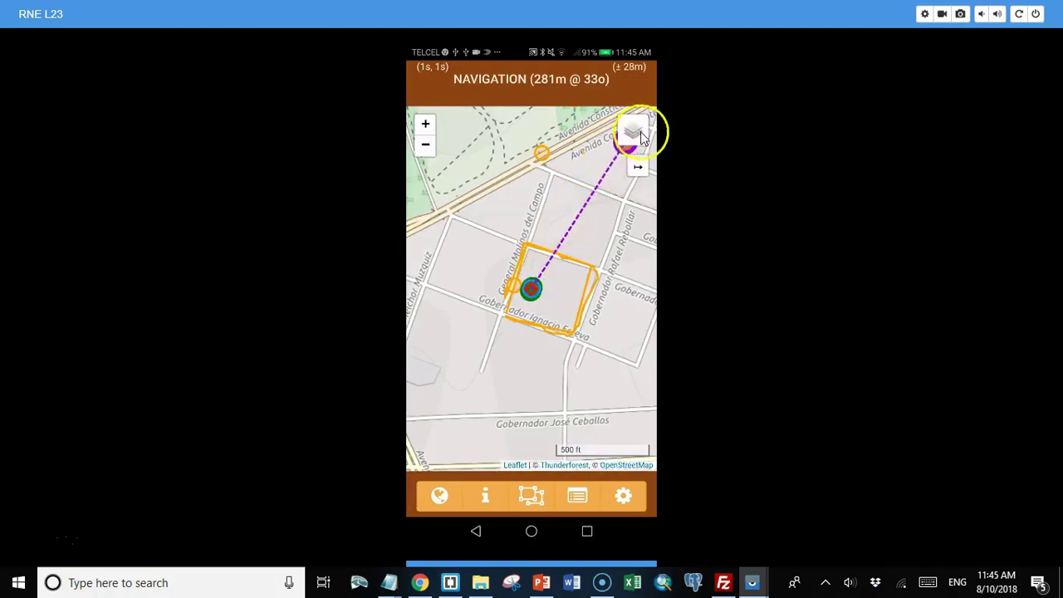
left_click(640, 160)
left_click(619, 158)
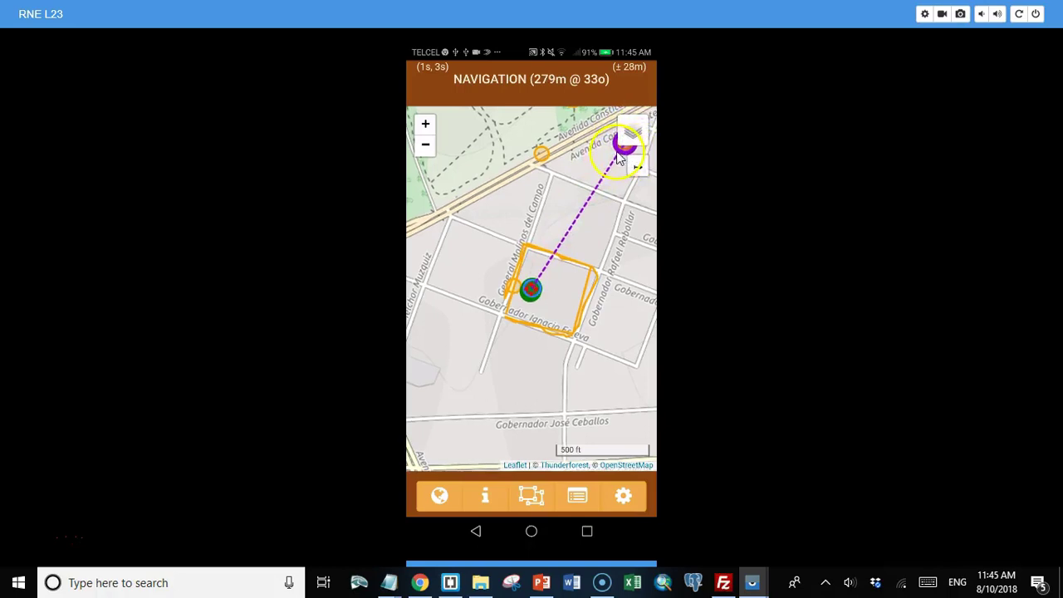
left_click(536, 86)
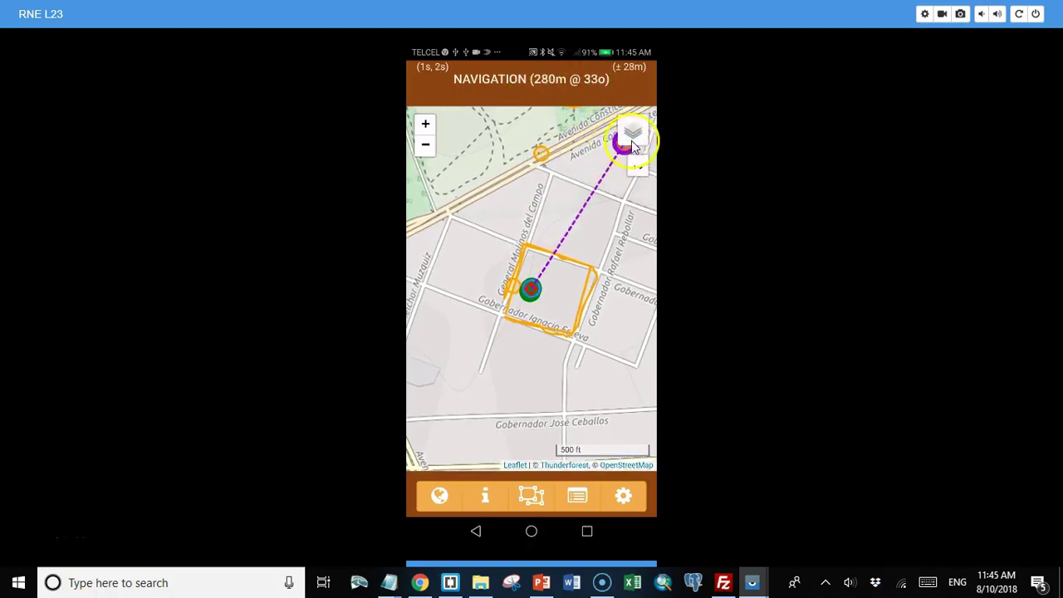
left_click(532, 499)
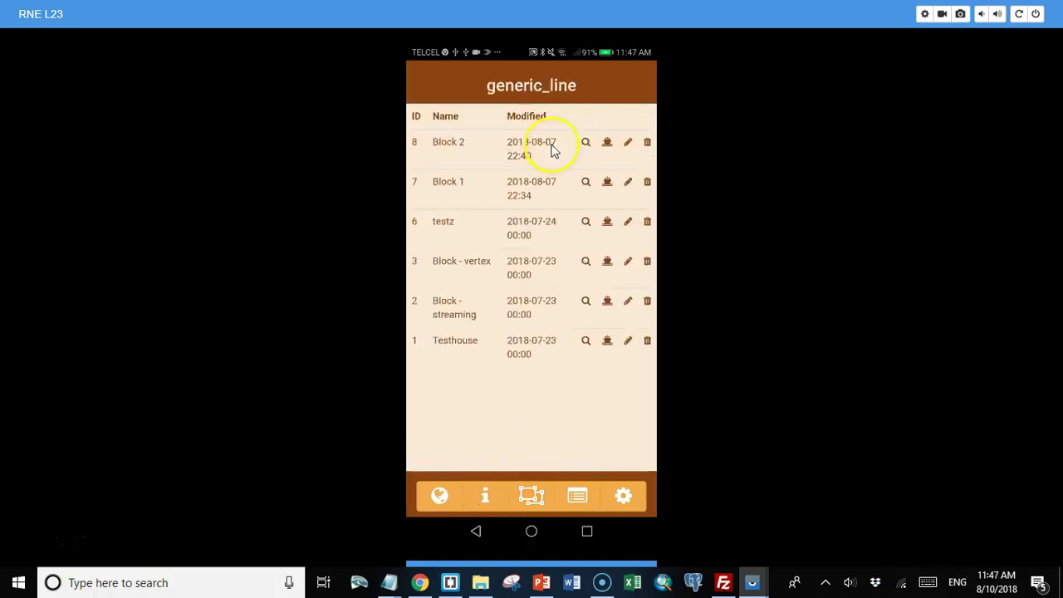
Step: Leave the generic_line table and return to the Layers list of gen_point, gen_line and gen_poly
left_click(551, 168)
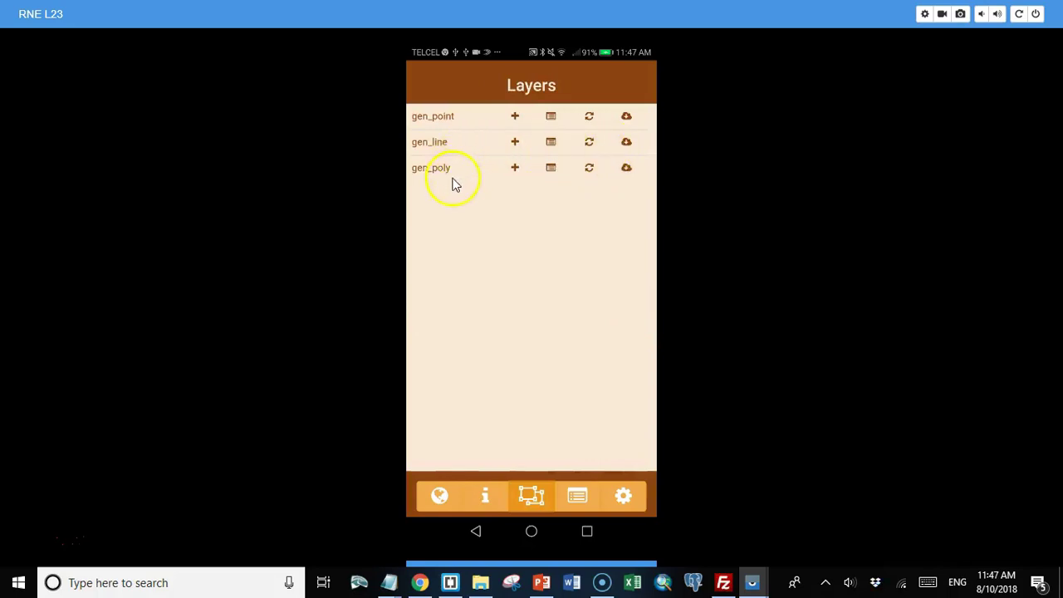
Step: Start a new gen_line record in Stream mode, pausing and resuming, and check the collected points list
left_click(516, 145)
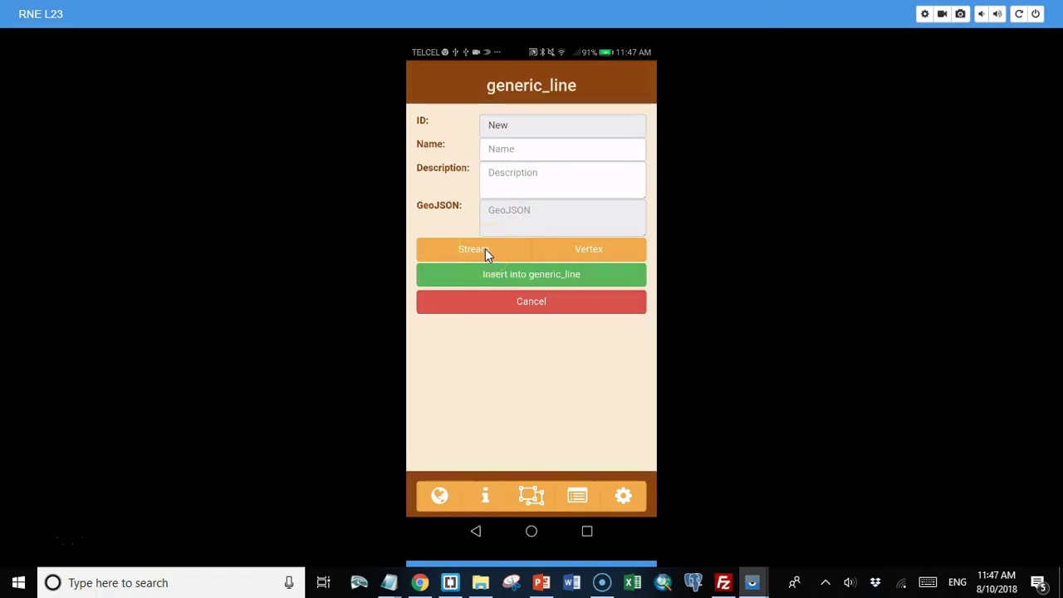
left_click(530, 74)
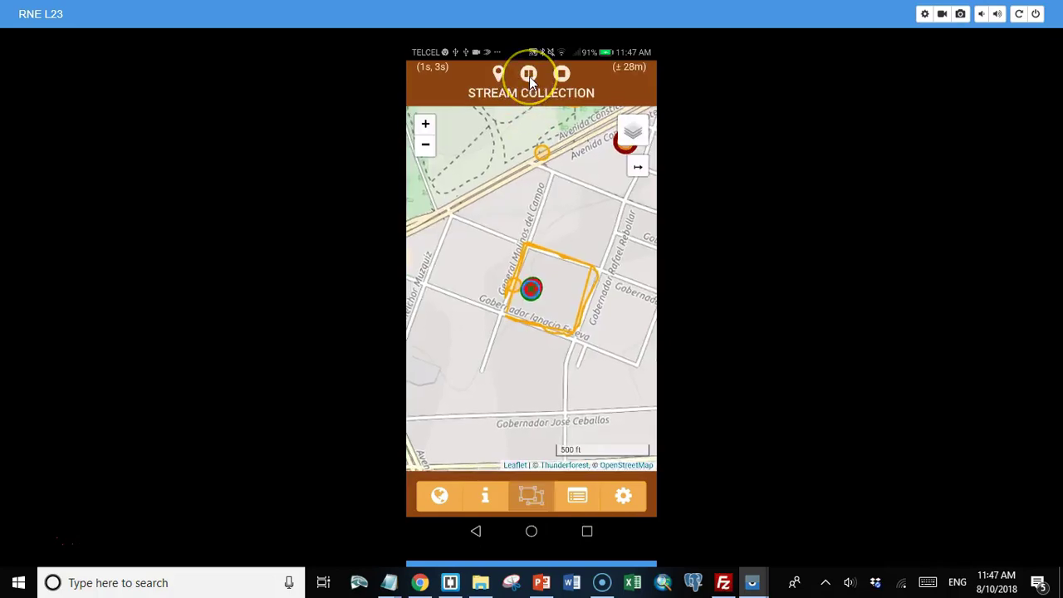
left_click(529, 75)
left_click(527, 74)
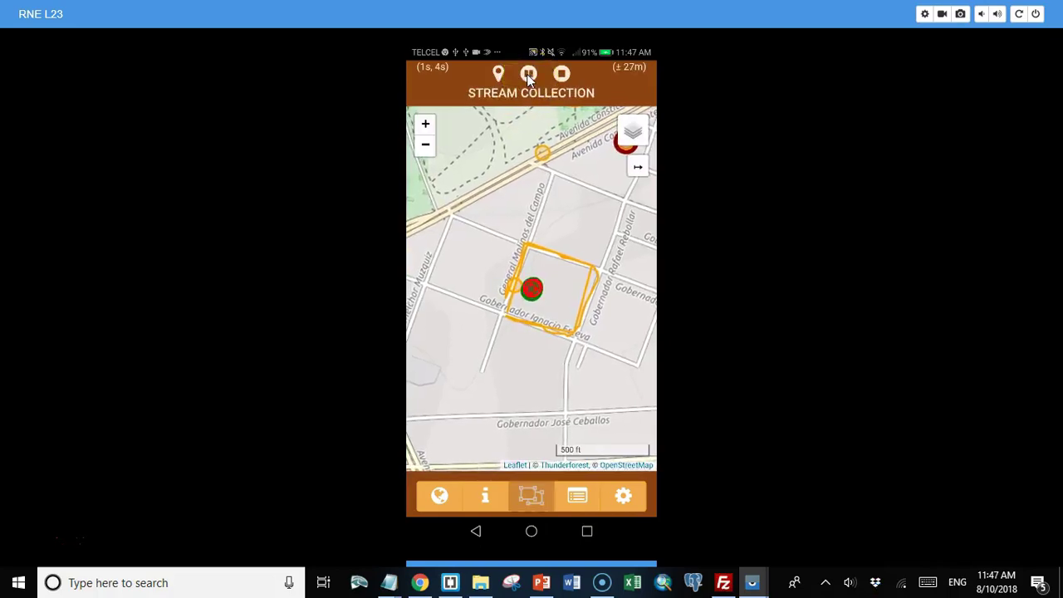
left_click(575, 500)
left_click(577, 492)
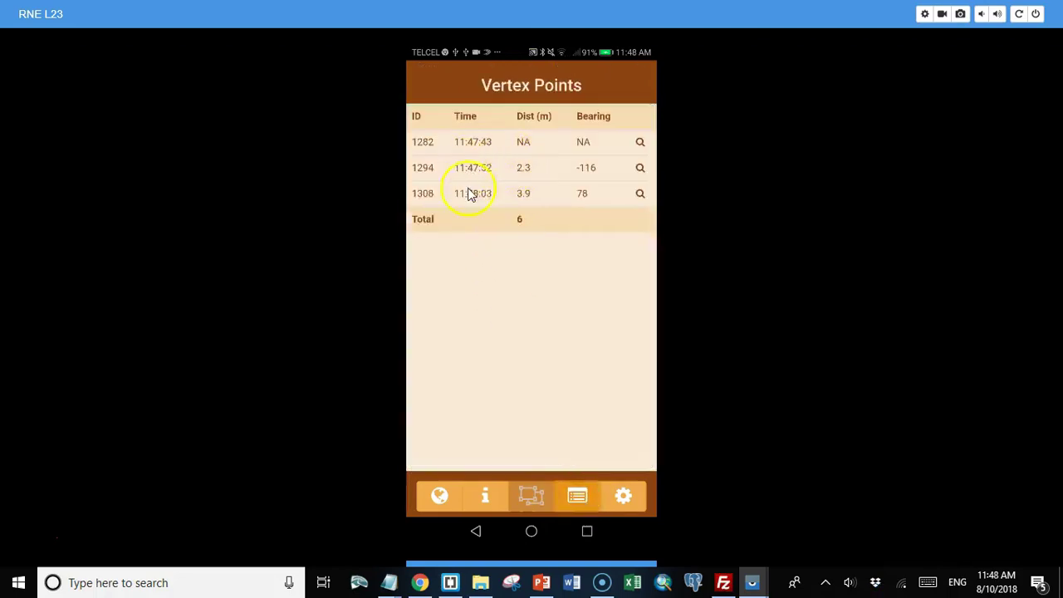
left_click(439, 495)
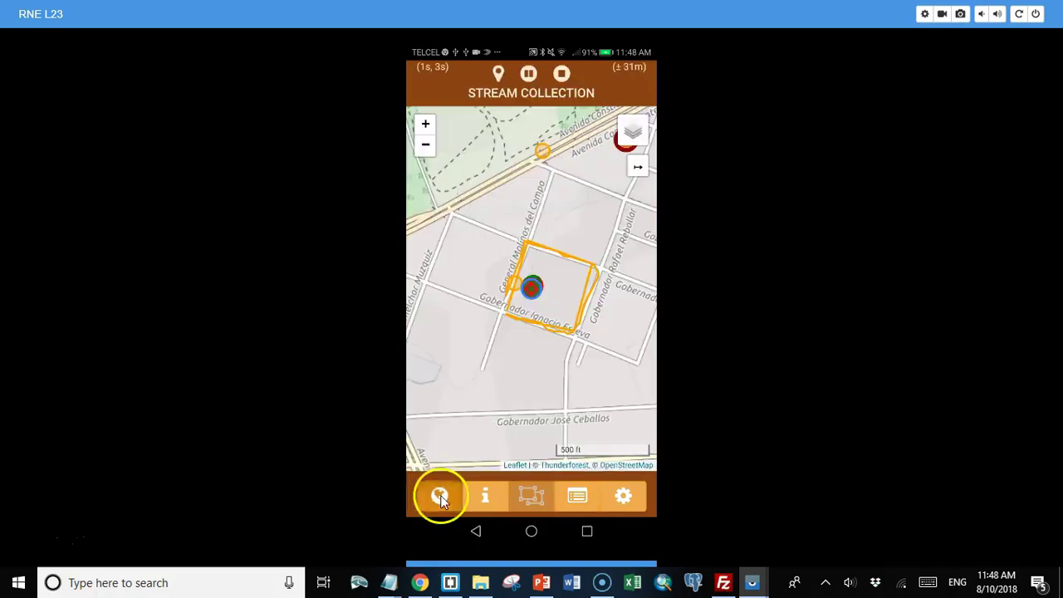
Step: Record further positions, then stop streaming to fill the form's MultiLineString GeoJSON
left_click(499, 74)
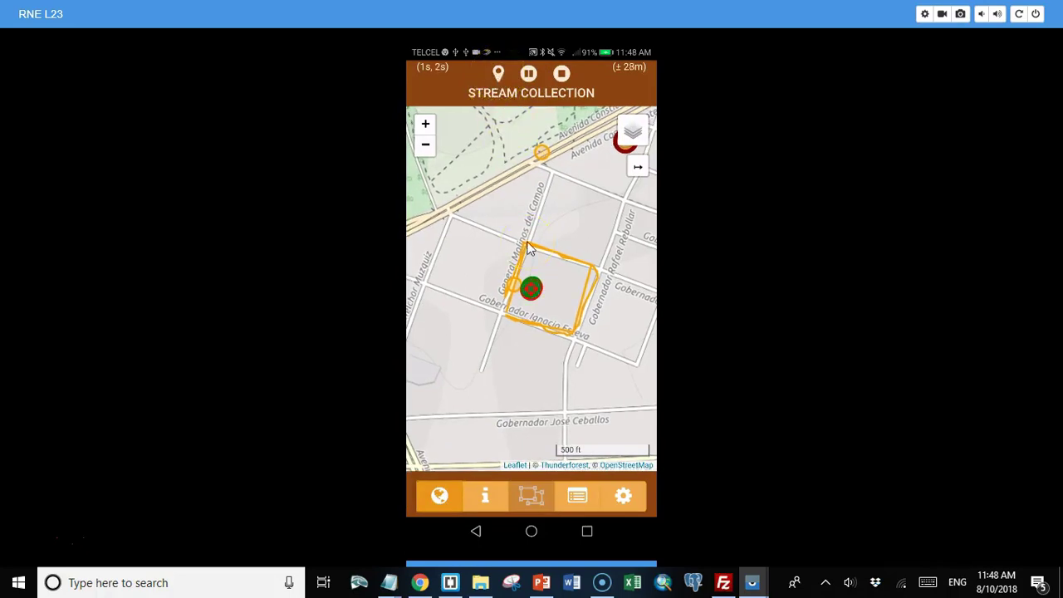
left_click(527, 248)
left_click(553, 252)
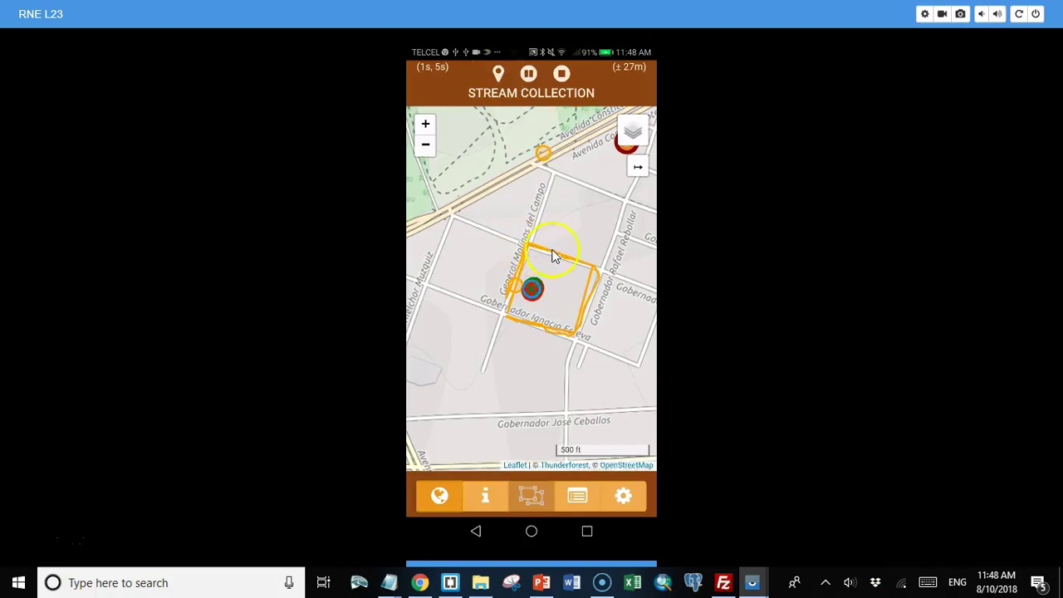
left_click(528, 251)
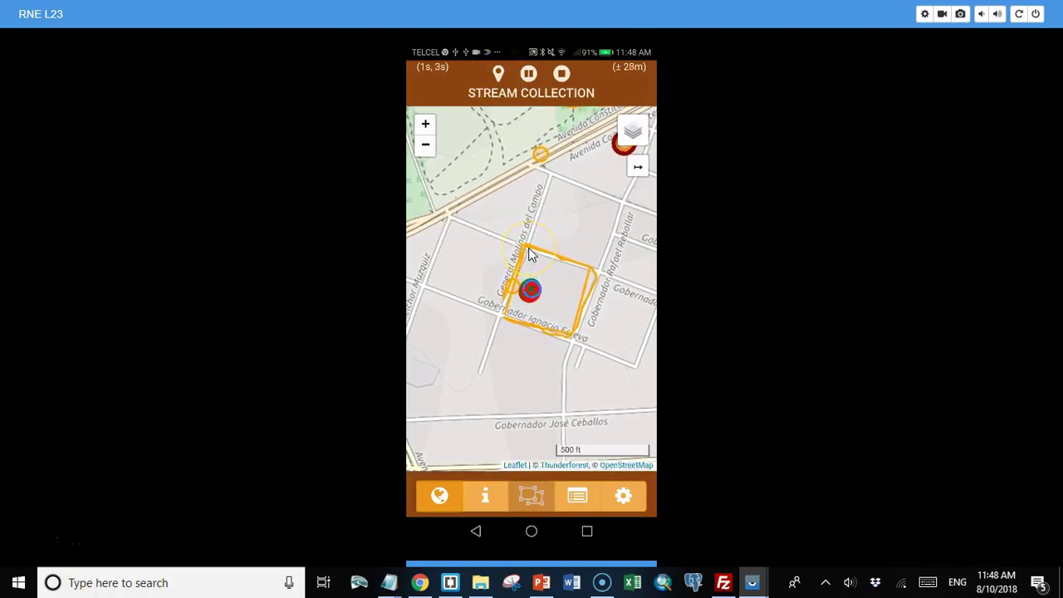
left_click(498, 74)
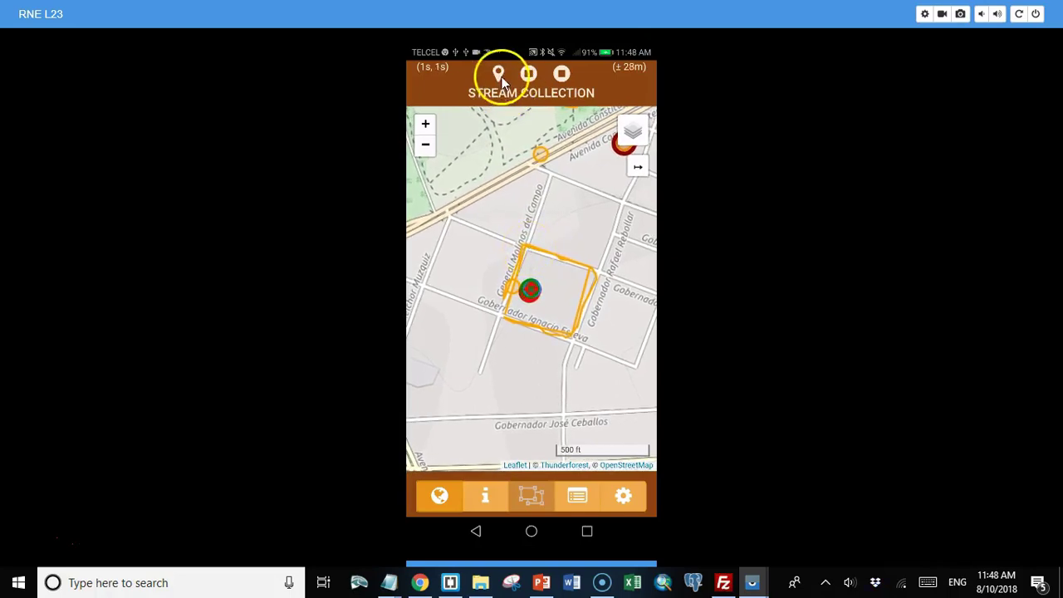
left_click(562, 75)
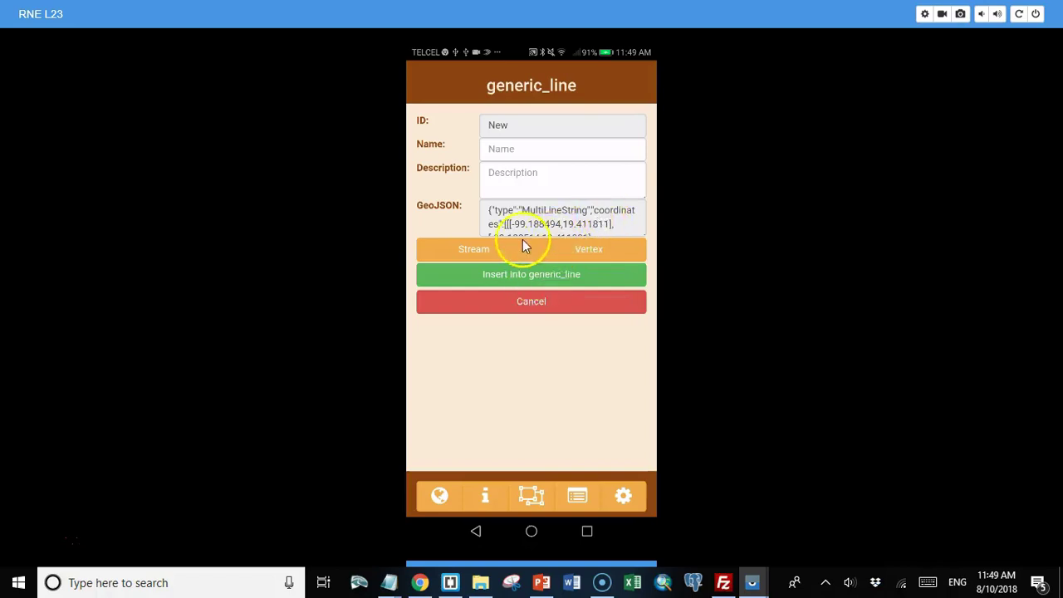
Step: Collect the line in Vertex mode, check the Vertex Points list, and finish it
left_click(566, 245)
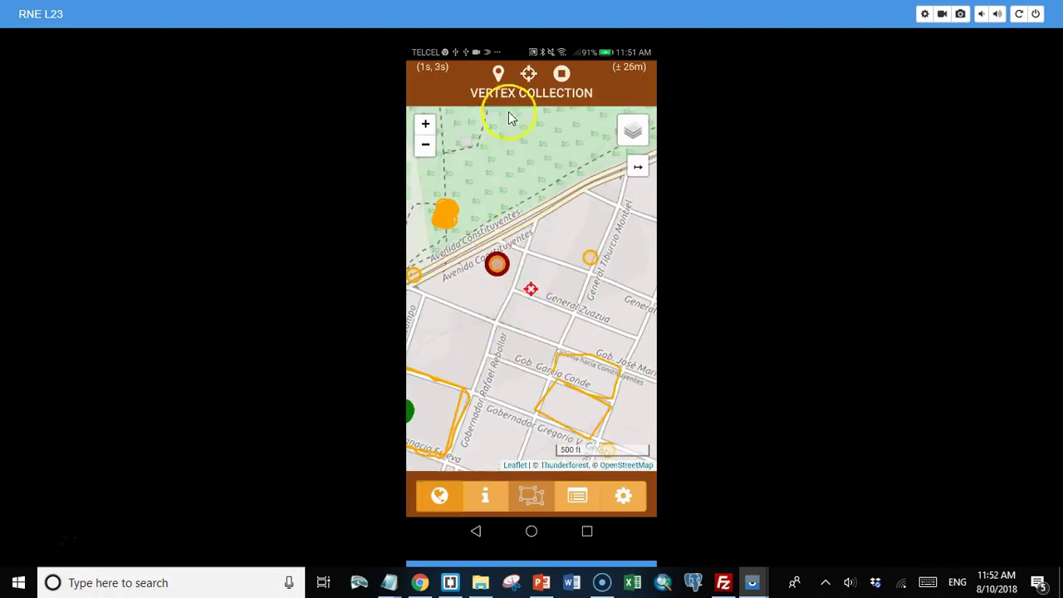
left_click(528, 73)
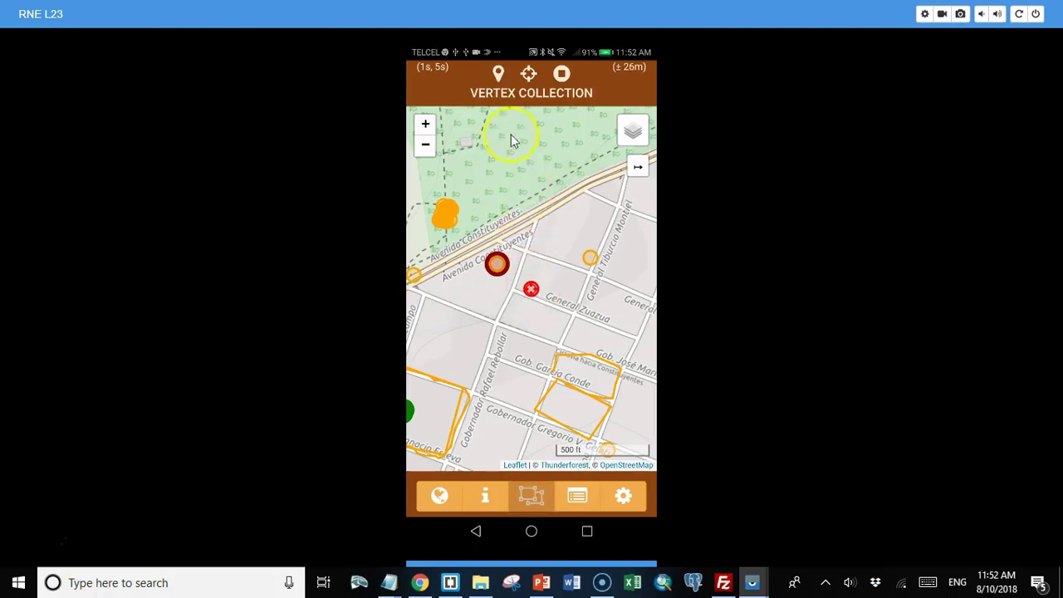
left_click(499, 73)
left_click(575, 496)
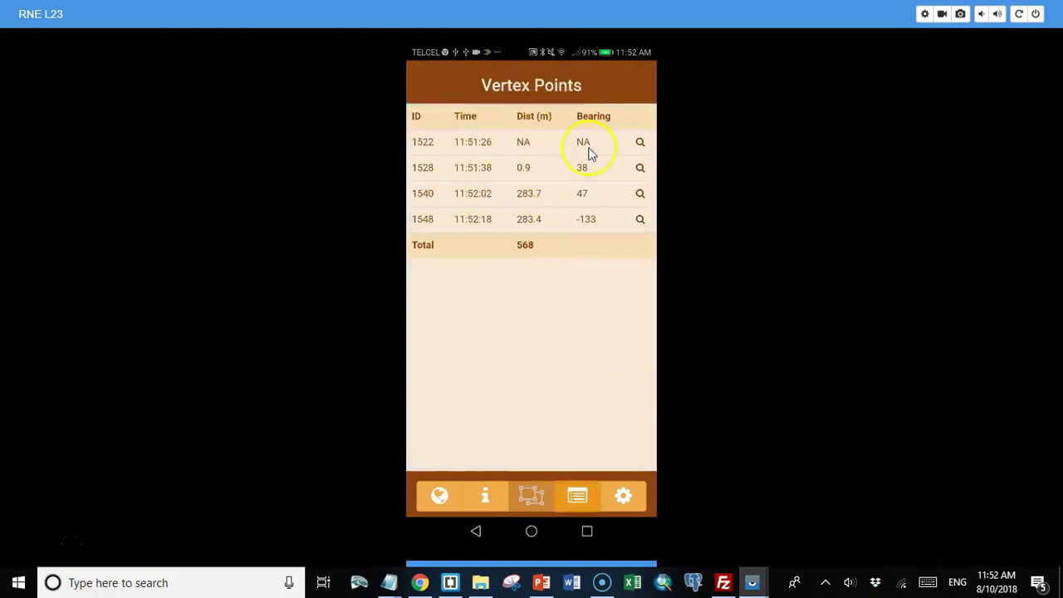
left_click(439, 496)
left_click(562, 73)
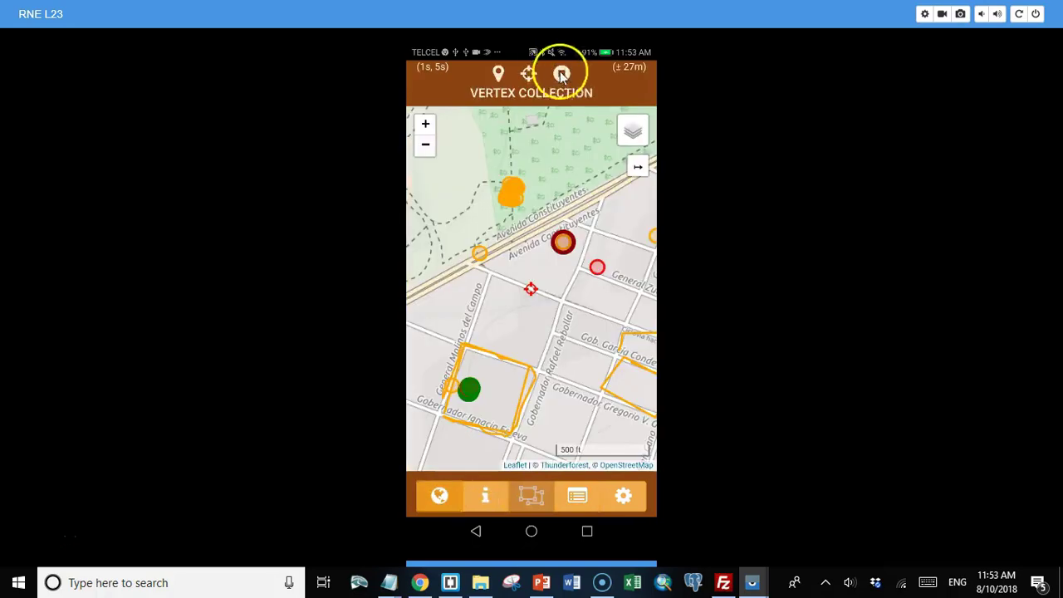
Step: Name the line 'Bbbbbb', insert it into generic_line and dismiss the confirmation
left_click(548, 150)
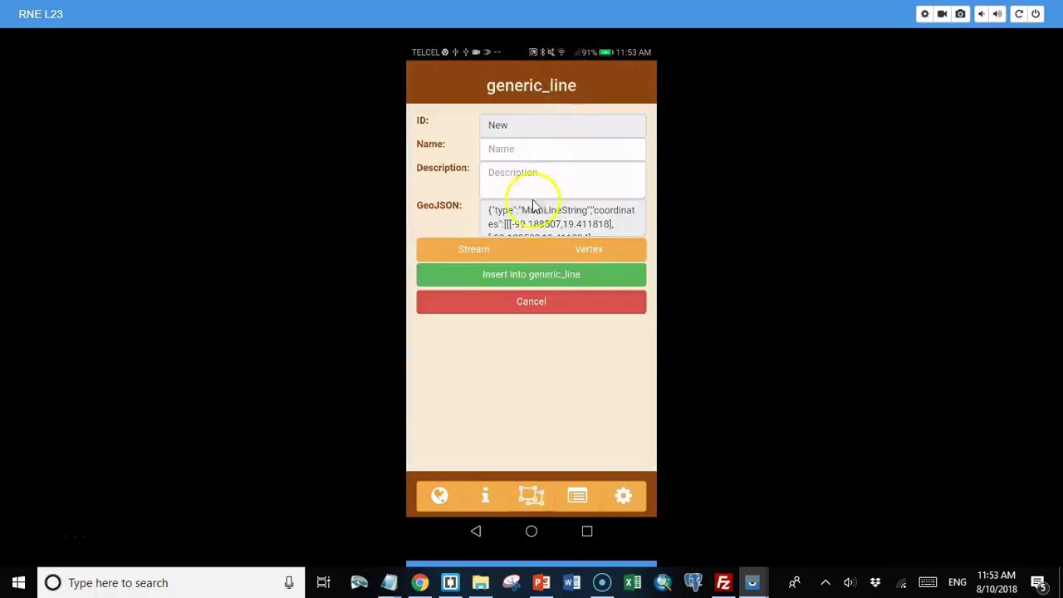
type("Bbbbbb")
scroll(478, 197, "down", 2)
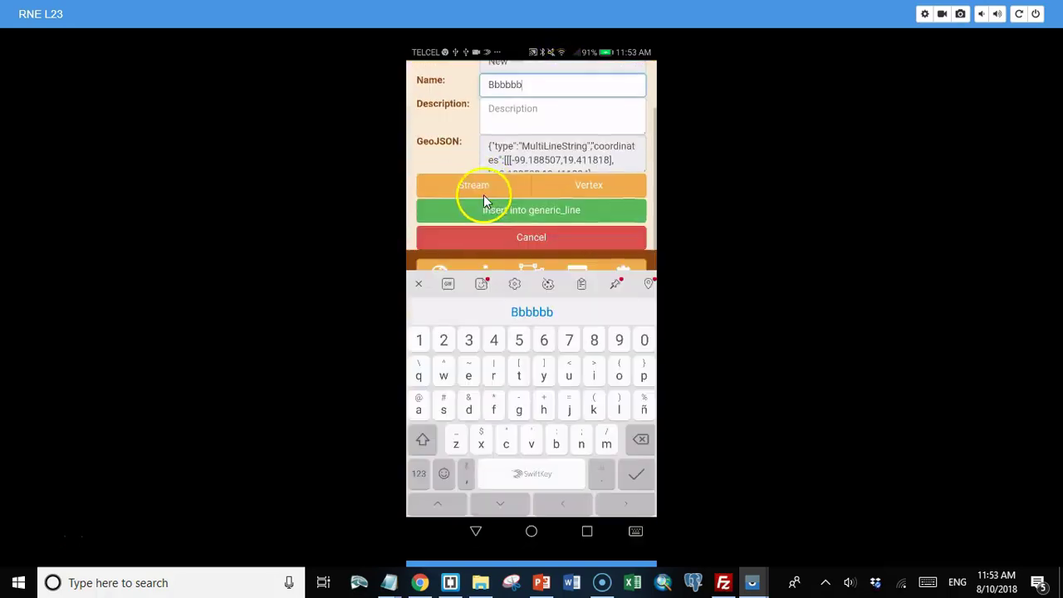
left_click(525, 215)
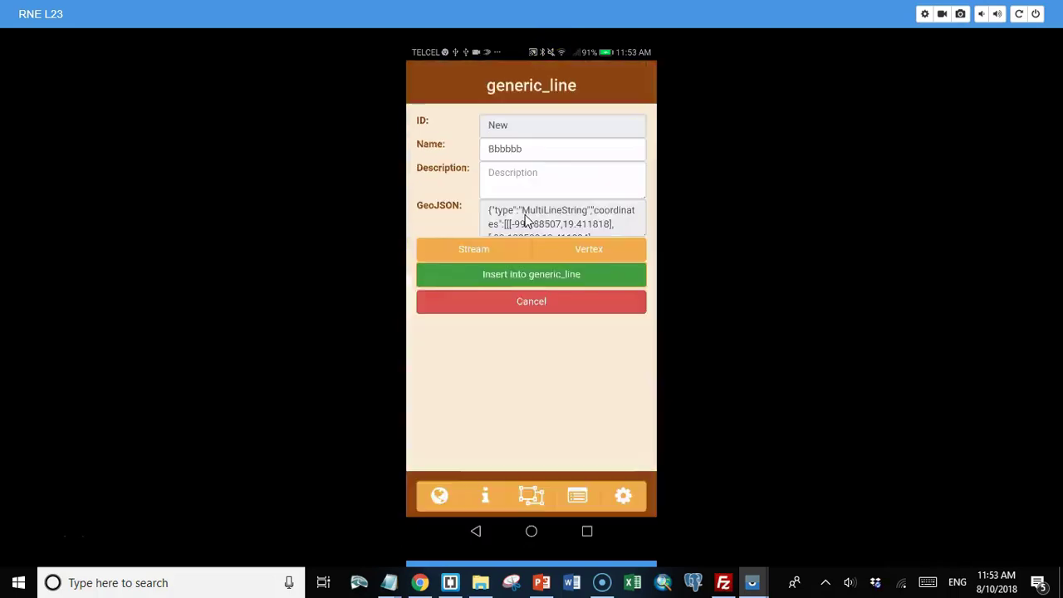
key("Return")
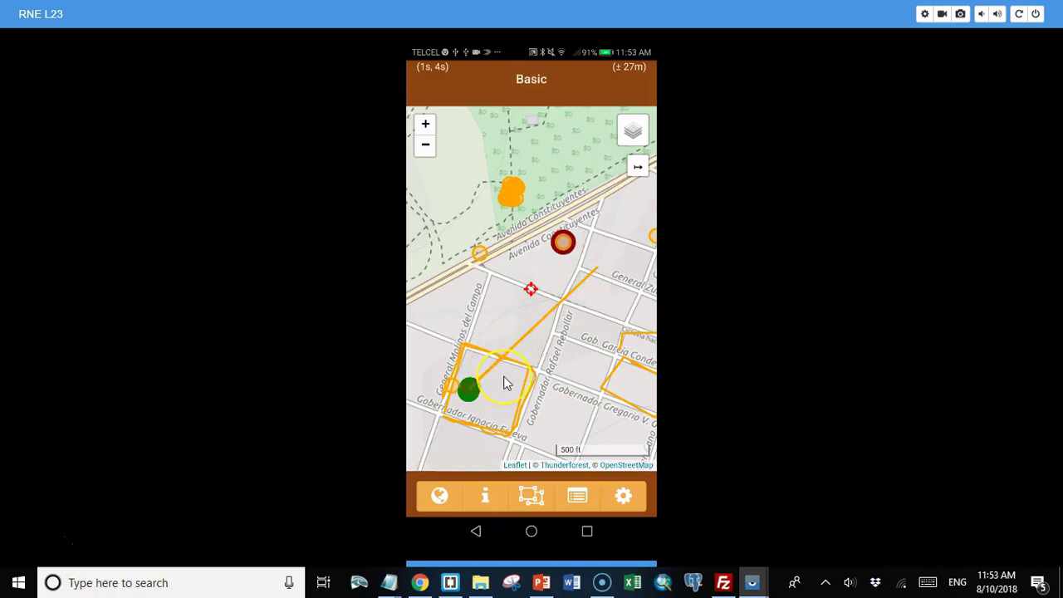
Step: Go from the map back to the Layers list showing gen_point, gen_line and gen_poly
left_click(548, 297)
left_click(485, 300)
left_click(486, 305)
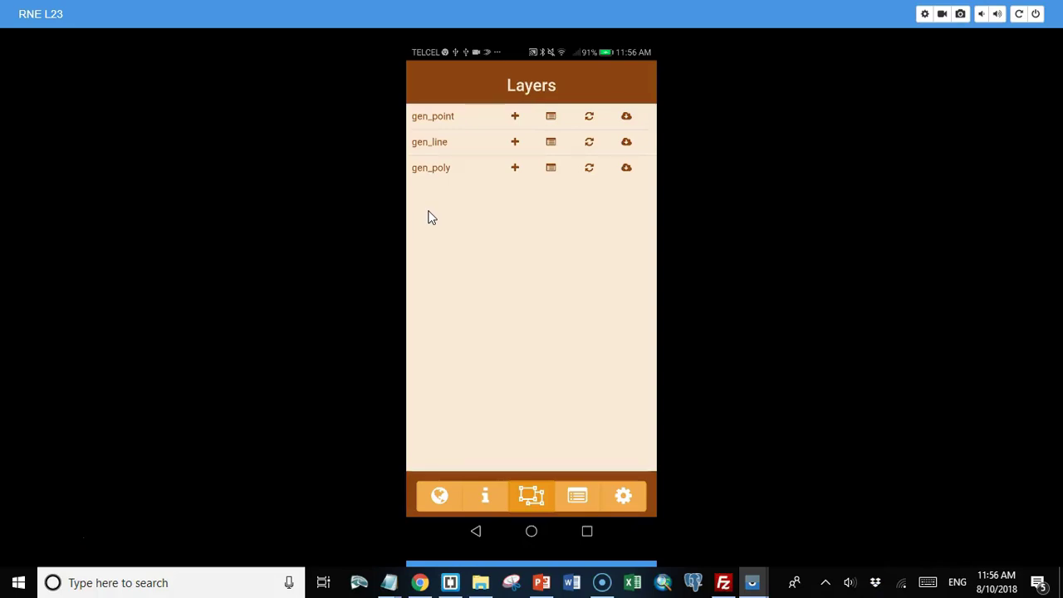
mouse_move(440, 190)
left_mouse_down()
mouse_move(422, 192)
mouse_move(488, 190)
mouse_move(423, 196)
mouse_move(470, 202)
left_mouse_up()
left_click(474, 194)
left_click(420, 202)
left_click(525, 201)
left_click(513, 272)
left_click(230, 476)
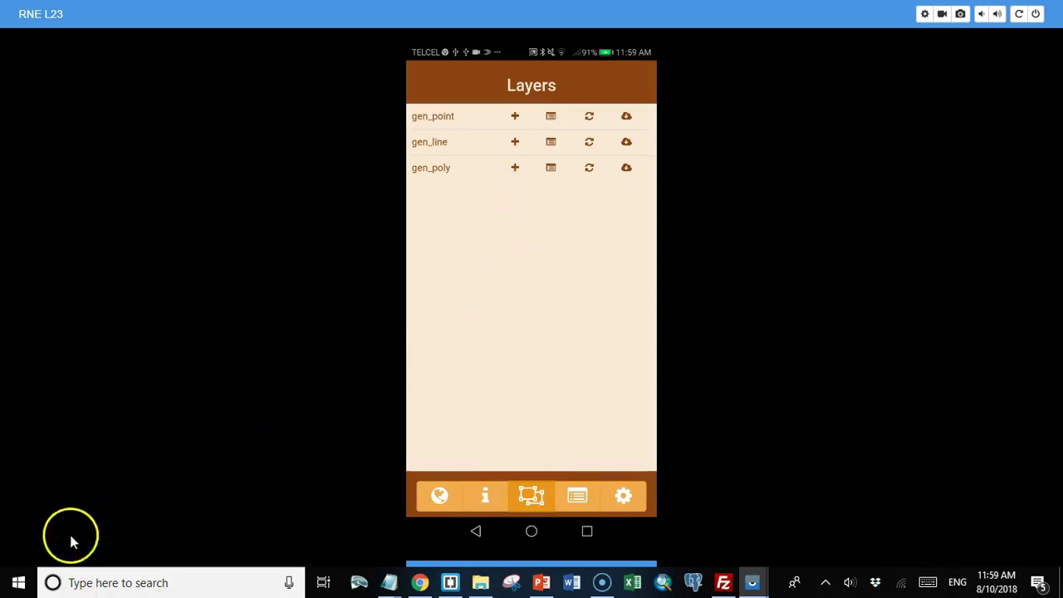